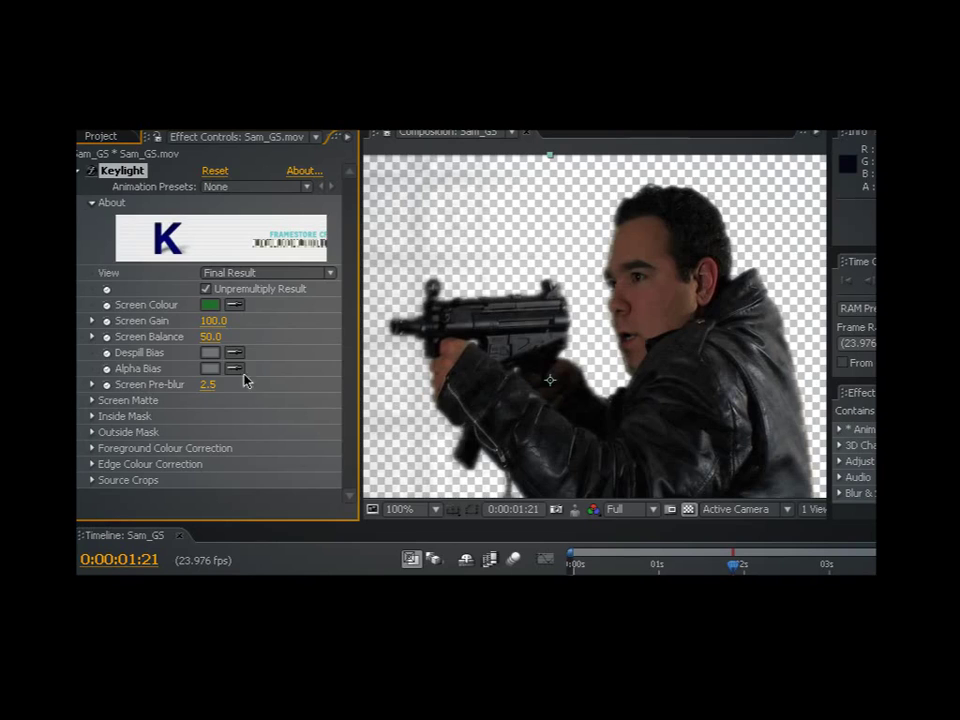
drag(531, 413, 540, 316)
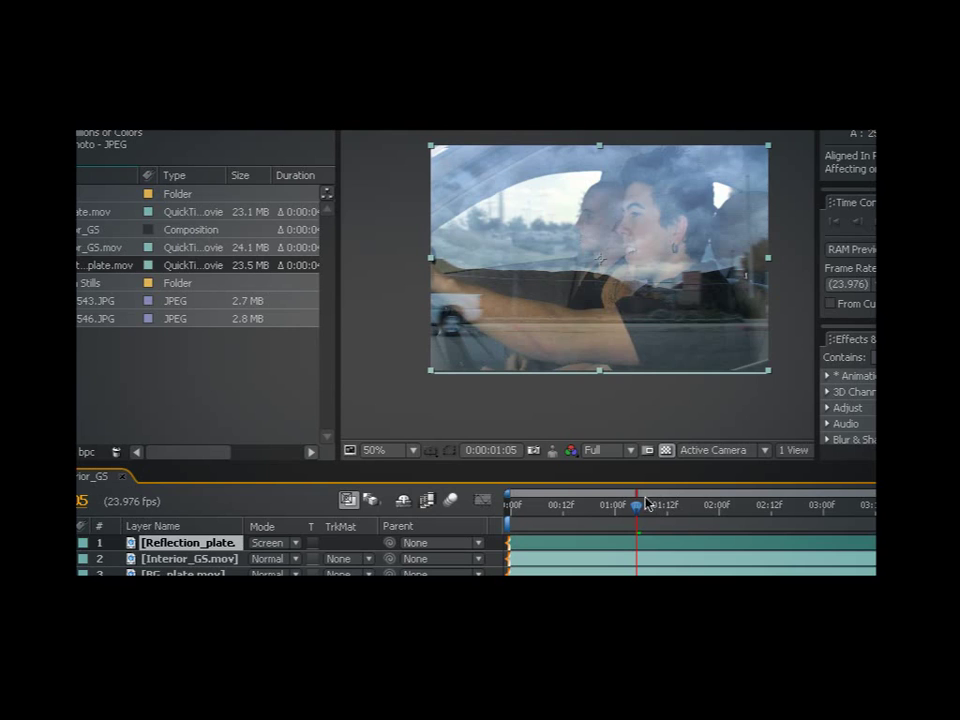
drag(645, 503, 563, 505)
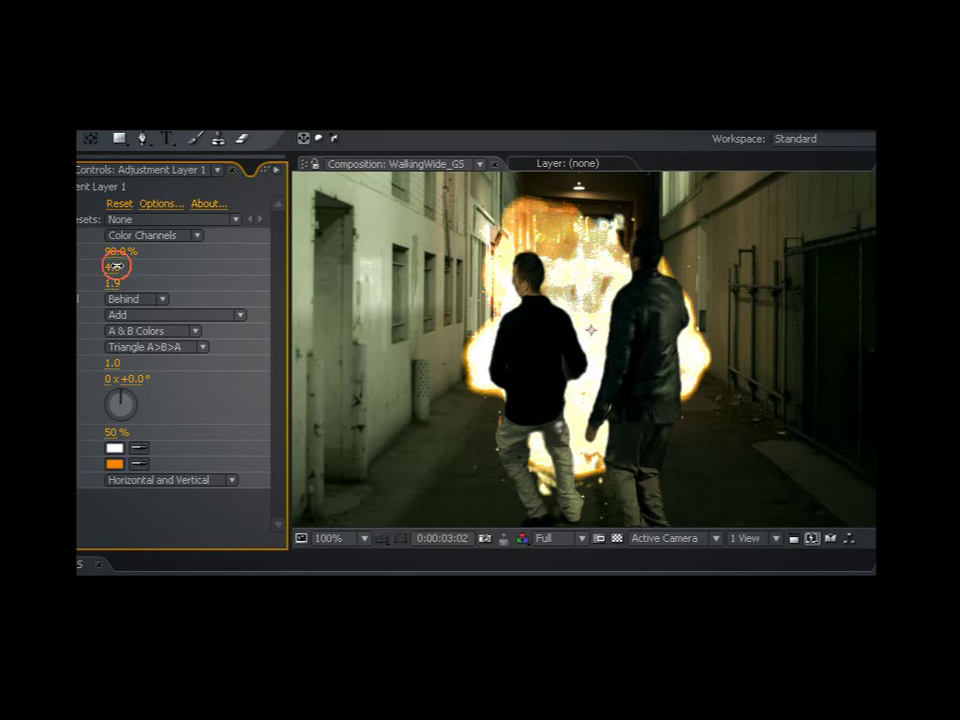
Increase the glow radius on Adjustment Layer 1 to 47.0 for the explosion behind the two men.
mouse_move(116, 267)
mouse_down()
mouse_move(184, 266)
mouse_move(113, 266)
mouse_move(122, 266)
mouse_up()
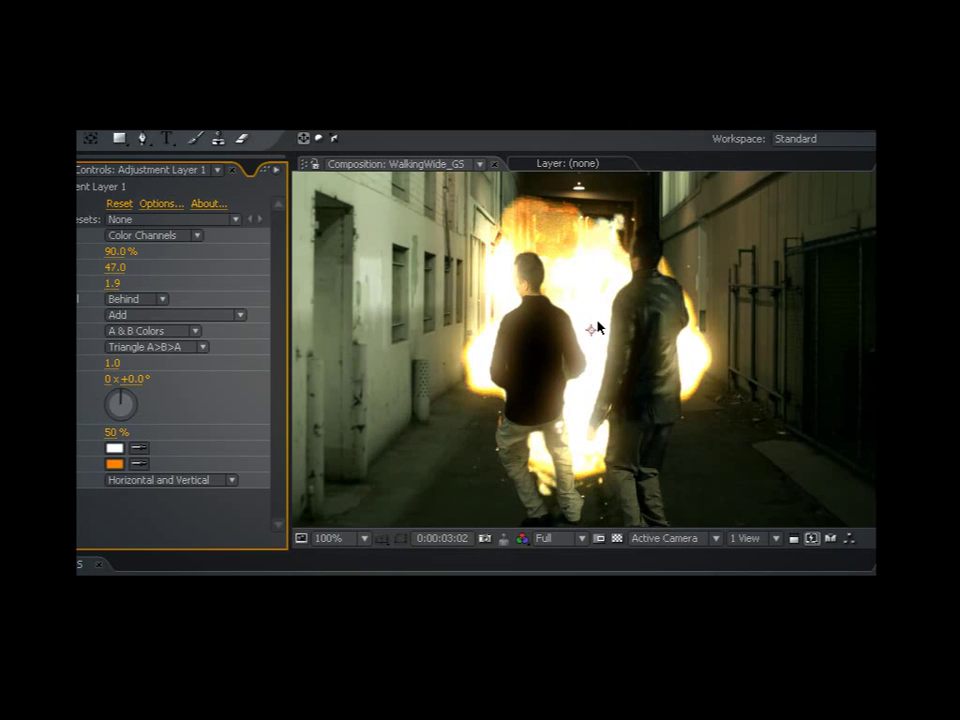
drag(108, 267, 129, 280)
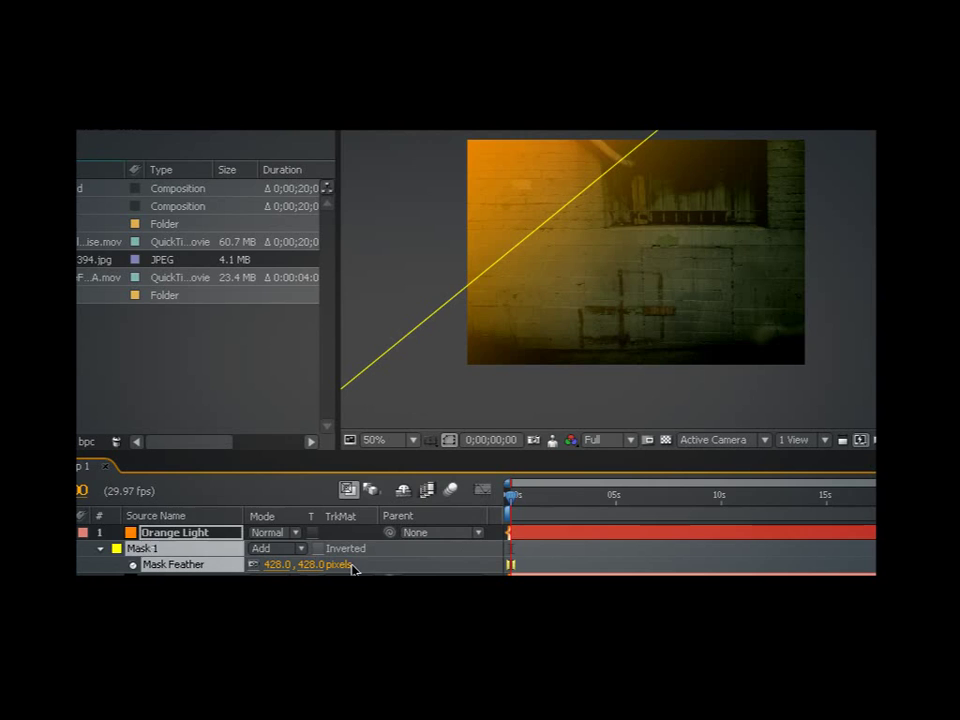
Set the blending mode of the Orange Light layer to Overlay.
click(272, 532)
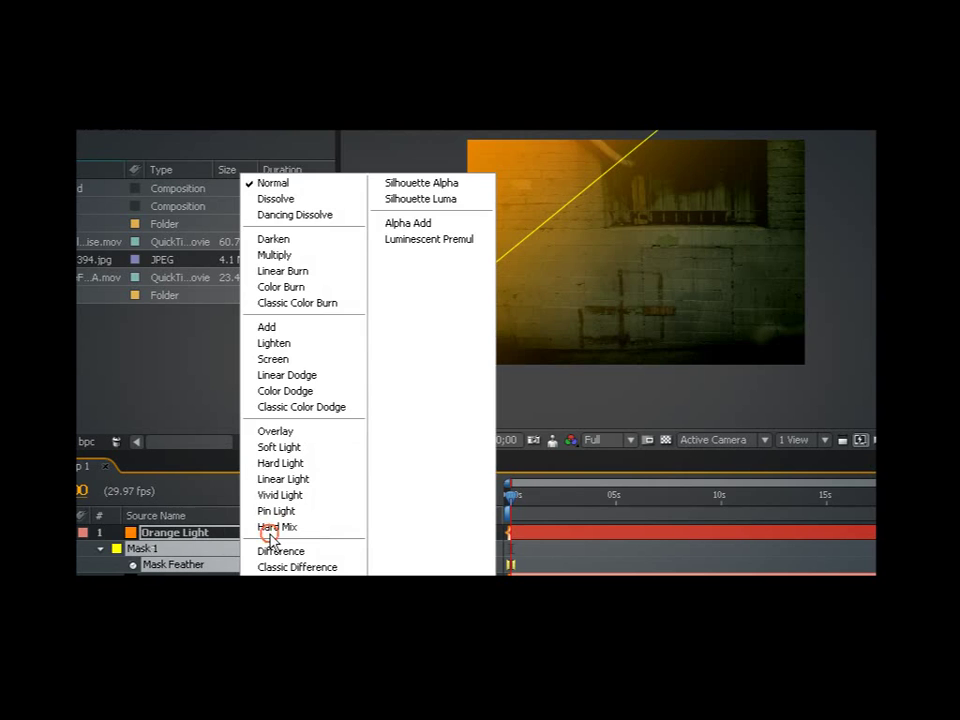
click(312, 437)
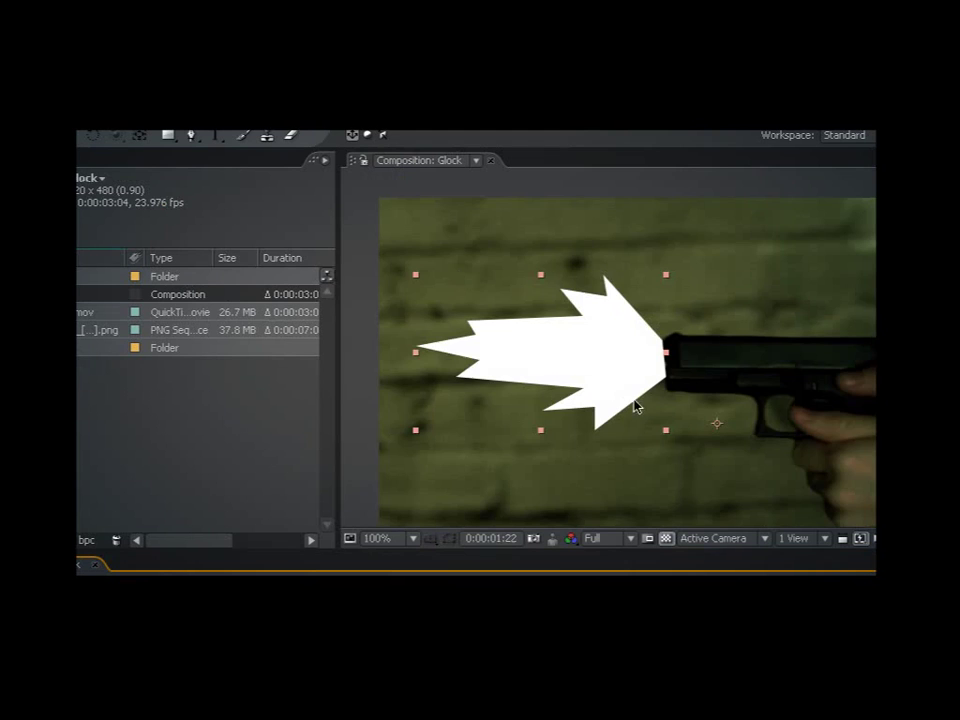
scroll(634, 401, down, 2)
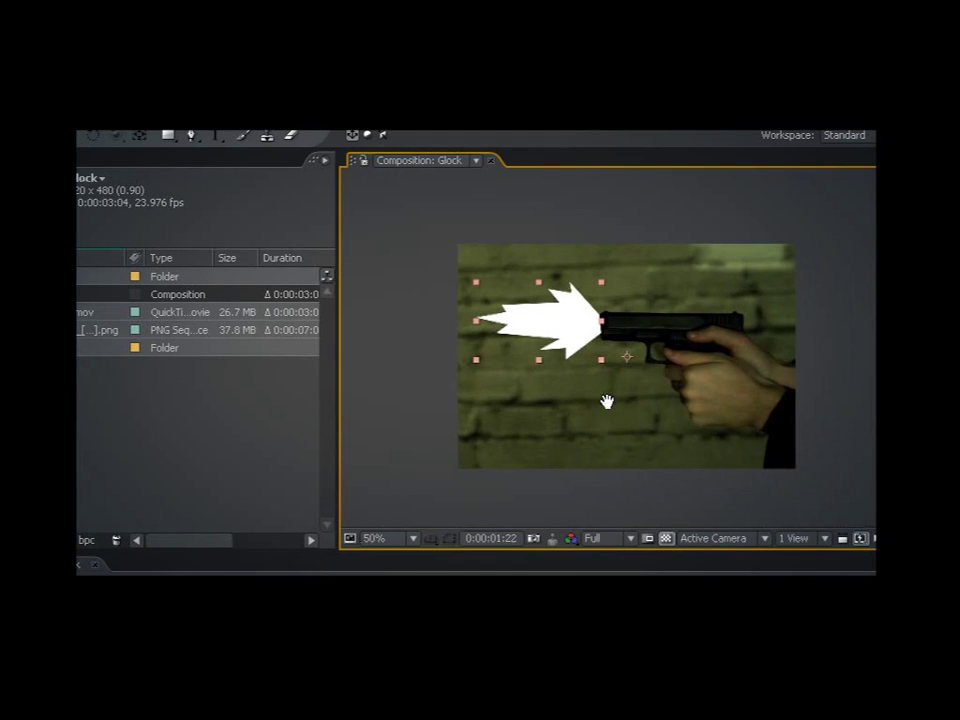
scroll(553, 364, up, 2)
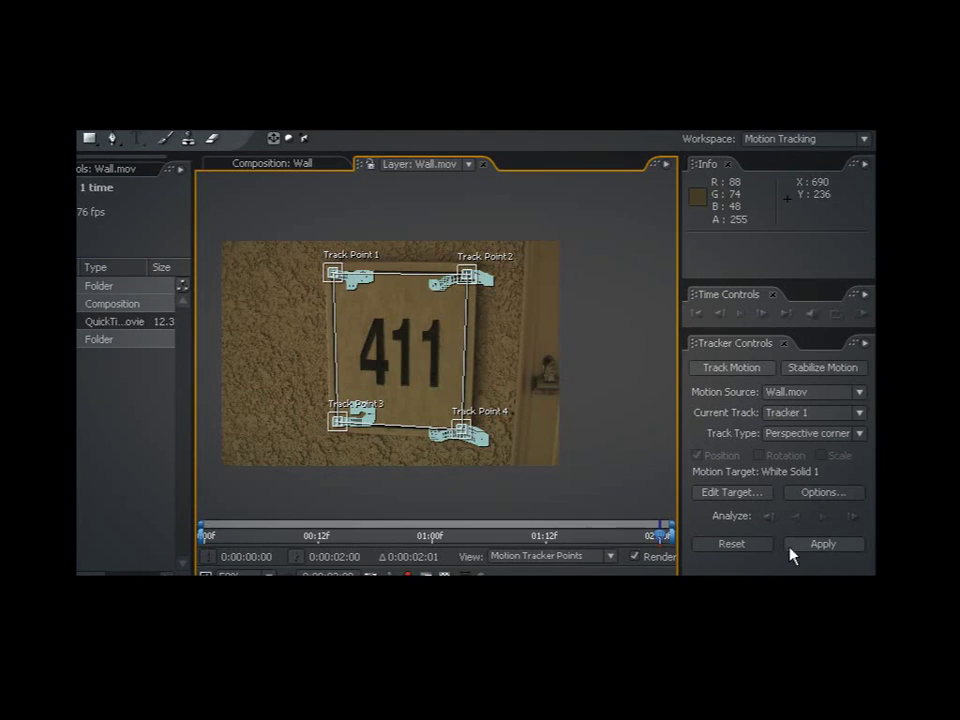
Apply the perspective corner tracking of Wall.mov to White Solid 1.
click(810, 545)
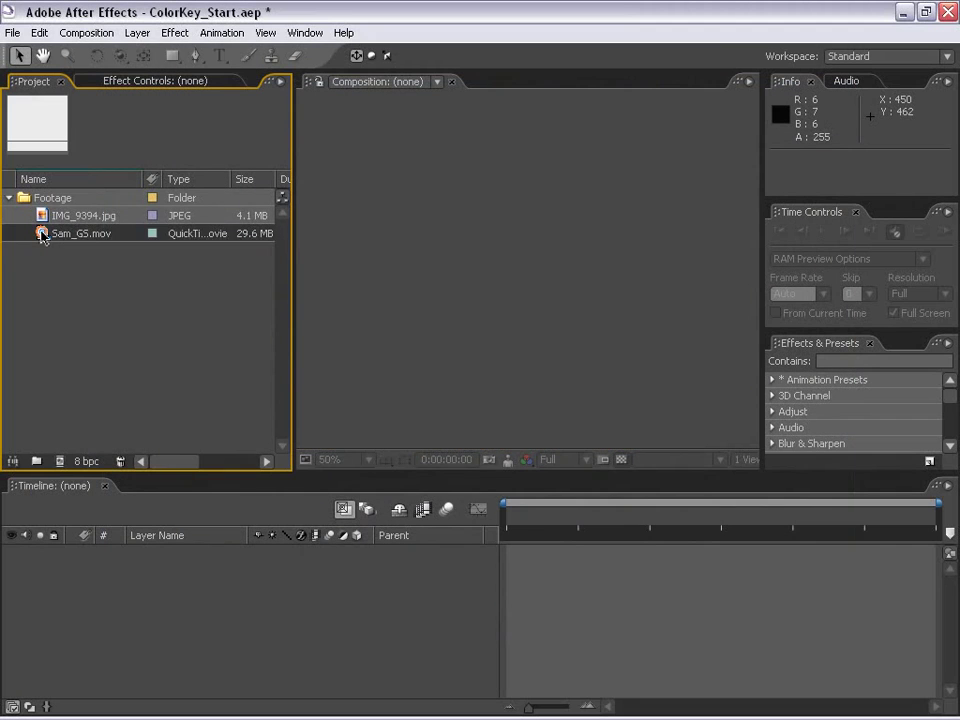
Preview the Sam_GS.mov footage by scrubbing to the part with the armed man, and close the preview.
double_click(42, 233)
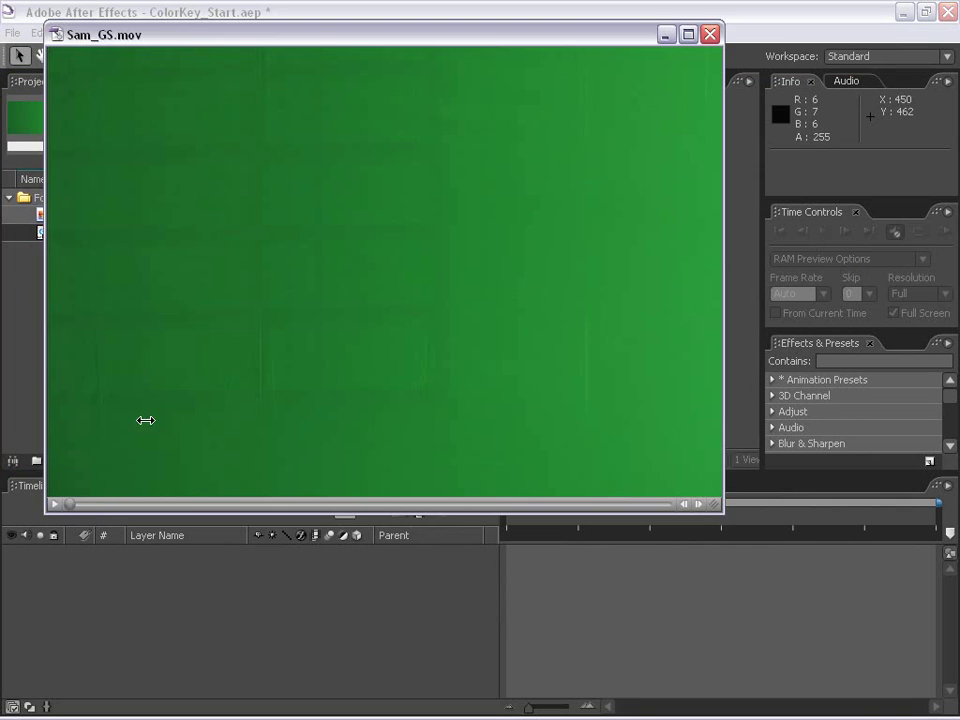
drag(96, 505, 263, 503)
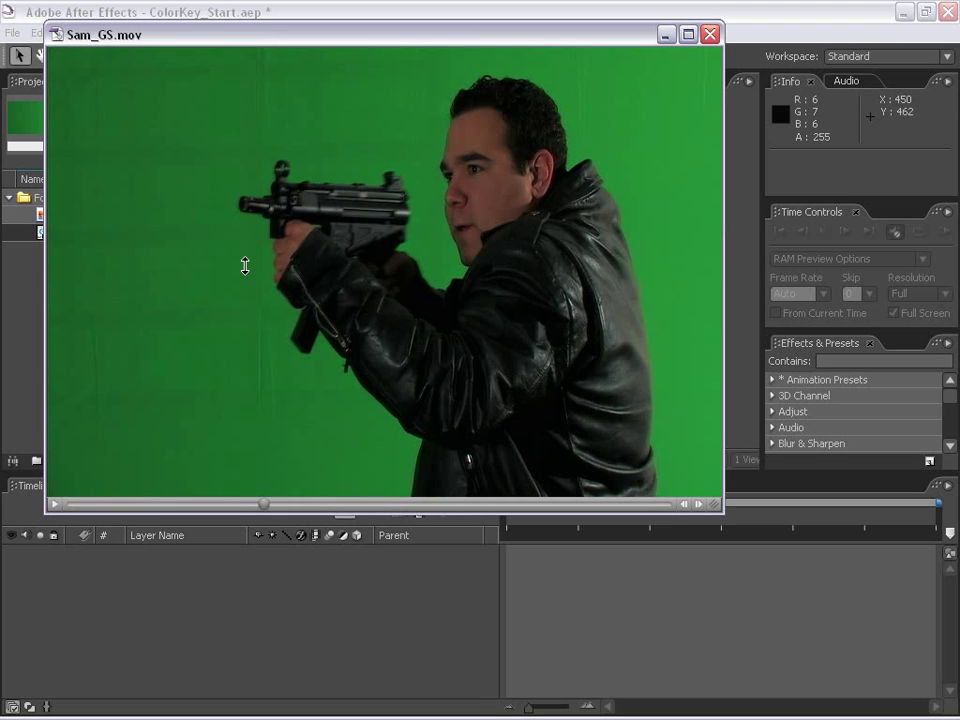
drag(649, 36, 645, 153)
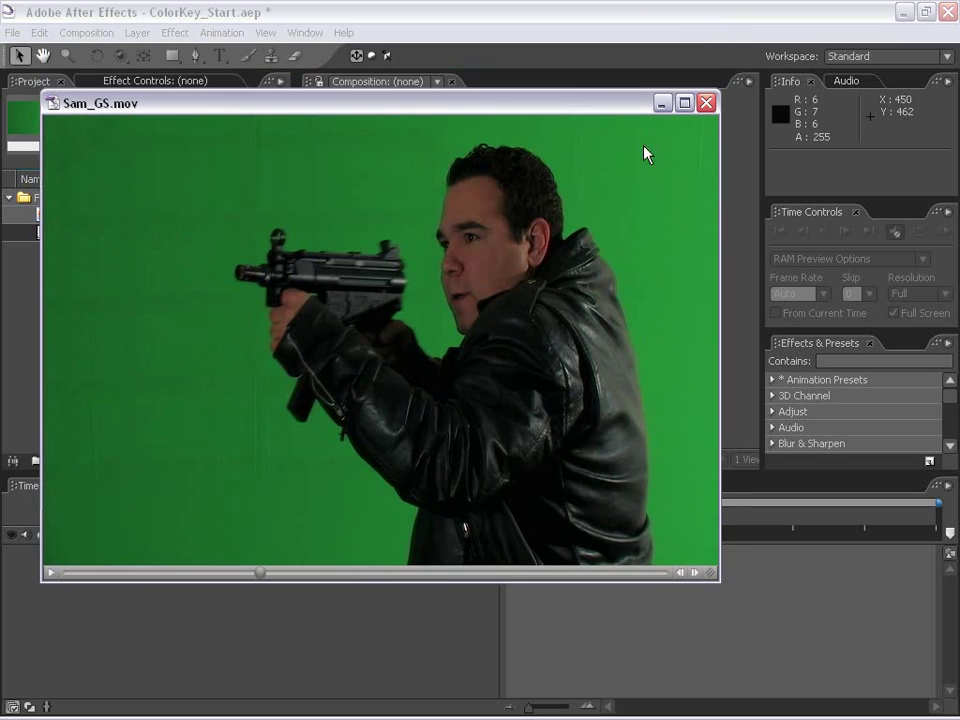
click(705, 103)
click(25, 250)
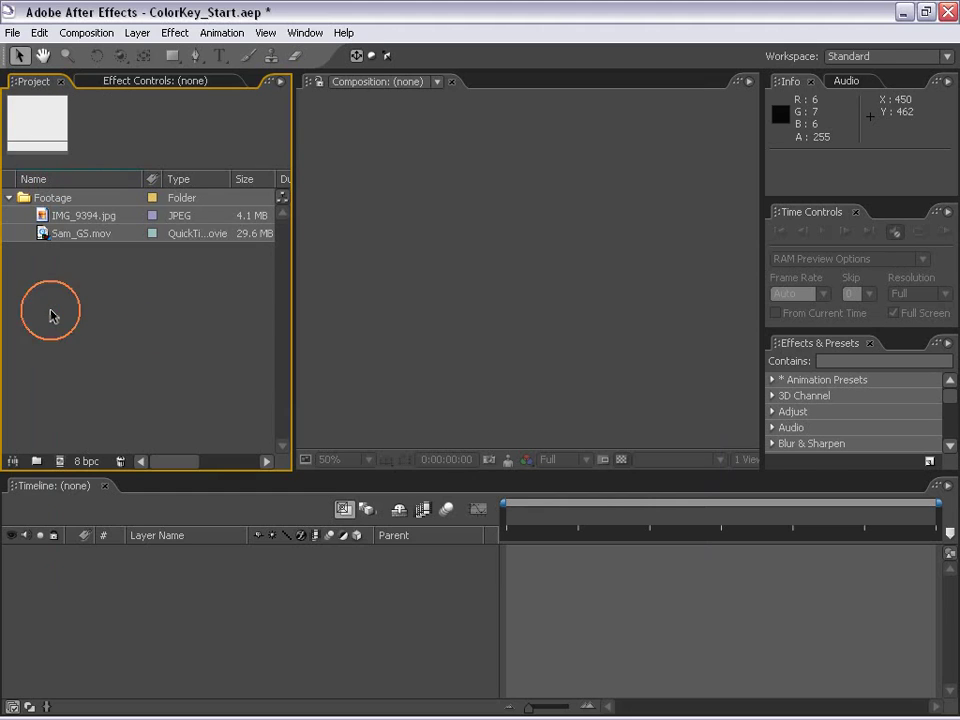
Create a composition from Sam_GS.mov and move the current time to 0:00:02:02.
drag(43, 234, 478, 283)
drag(529, 518, 686, 547)
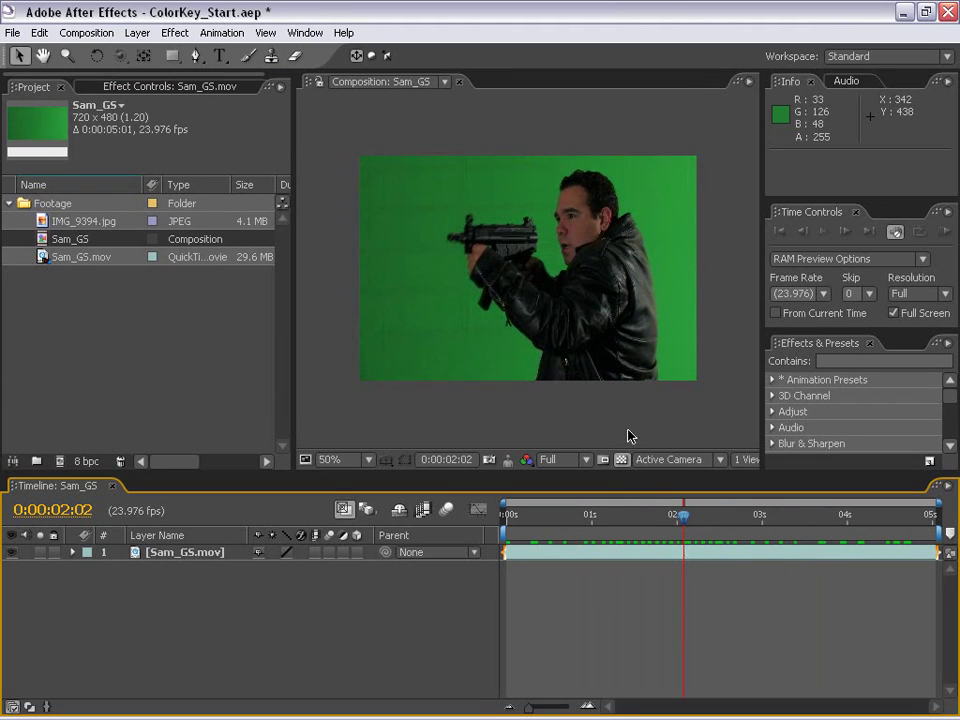
Examine the man's edges against the green backdrop at close range and at 0:00:03:19.
scroll(625, 428, up, 1)
drag(633, 300, 572, 324)
scroll(572, 323, down, 1)
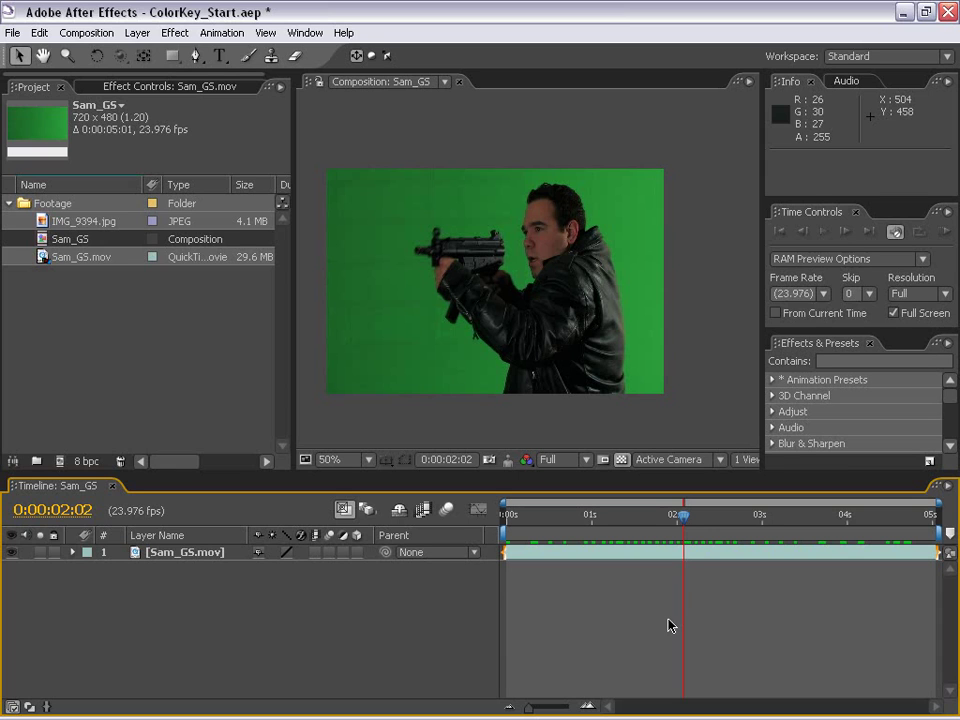
key(h)
scroll(501, 332, up, 1)
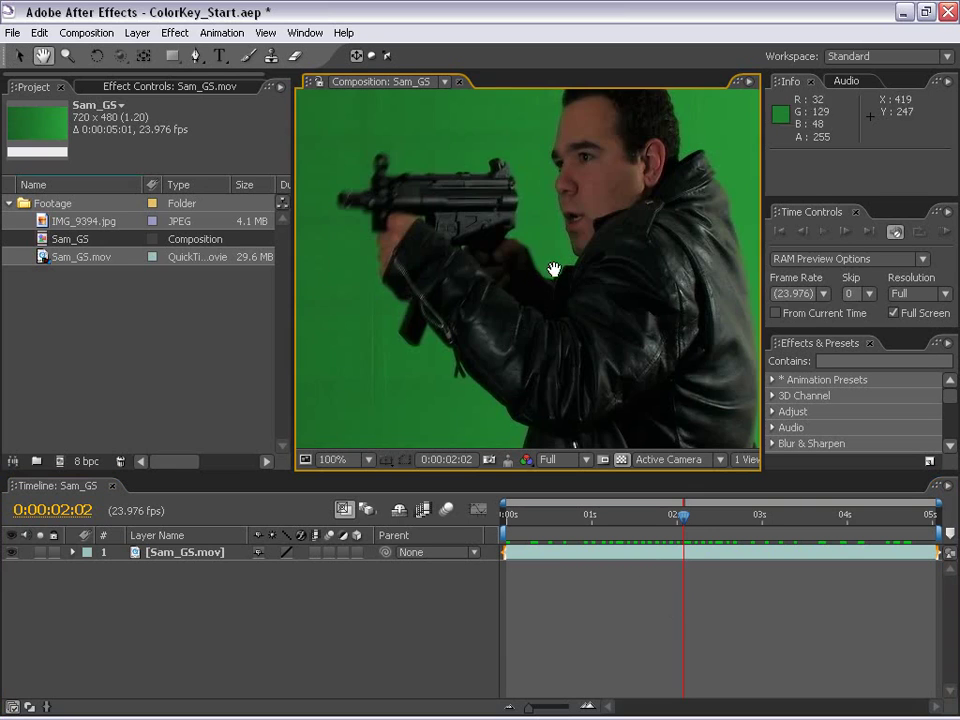
scroll(564, 349, down, 1)
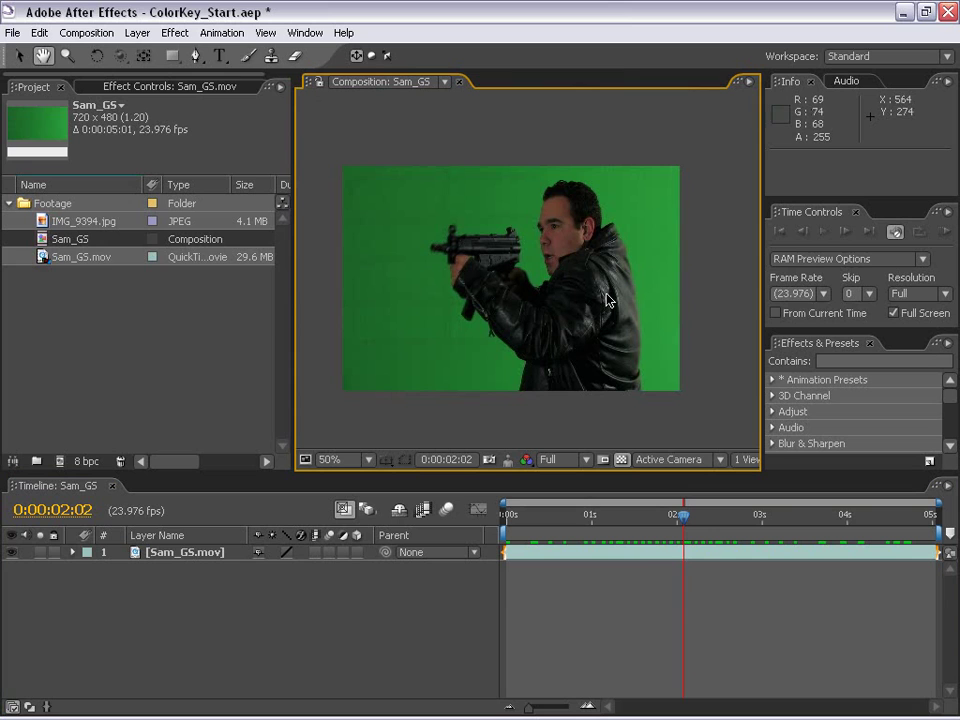
drag(683, 515, 831, 516)
click(788, 556)
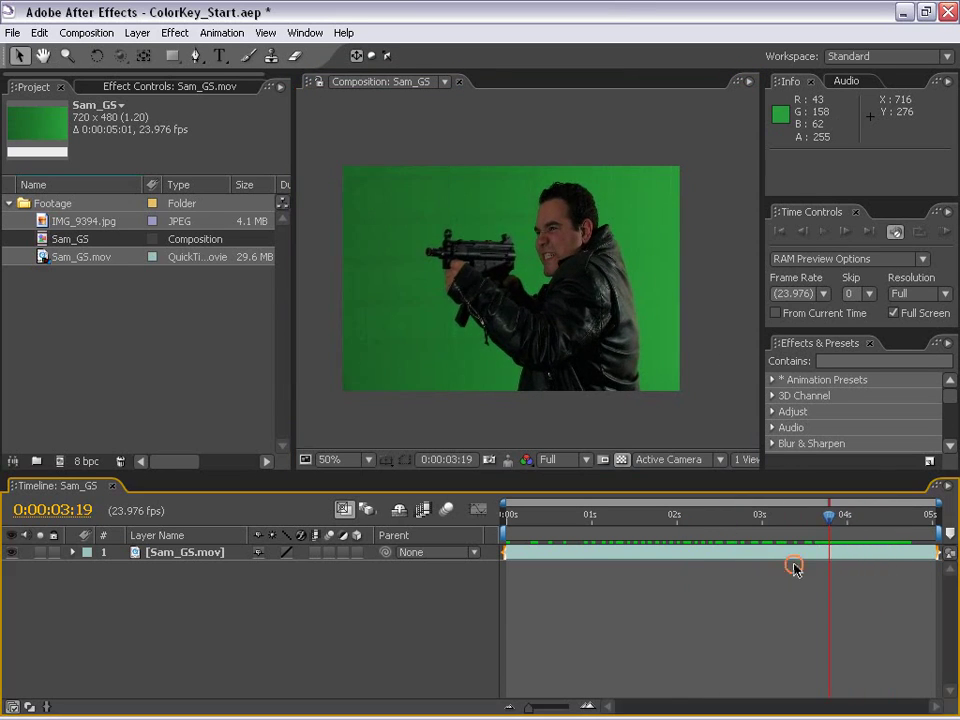
click(456, 480)
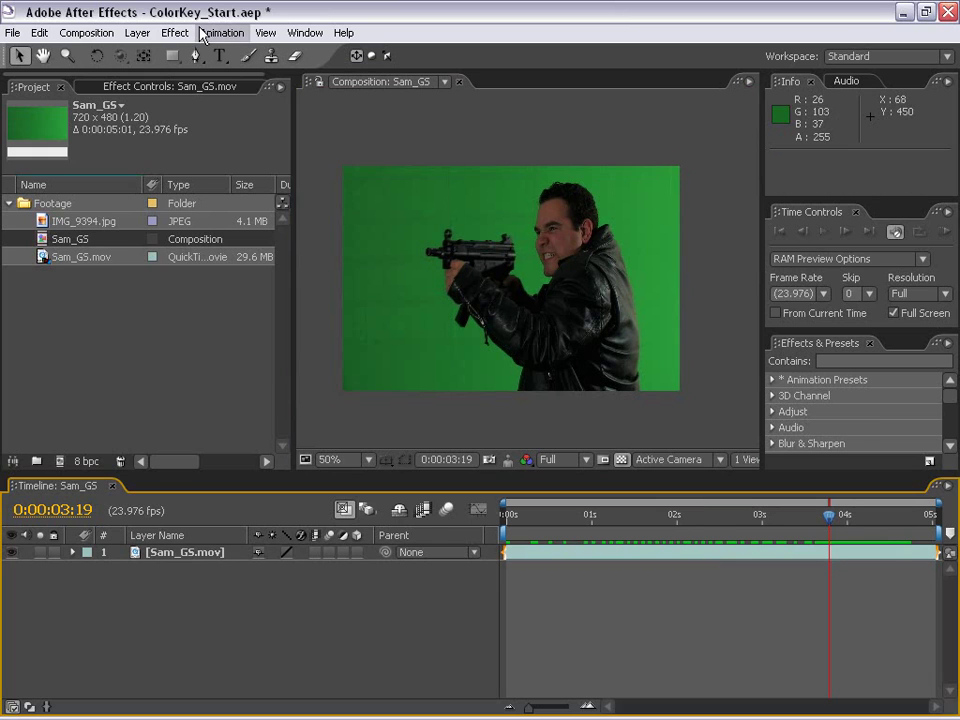
Apply the Keylight keying effect to the Sam_GS.mov layer.
click(385, 236)
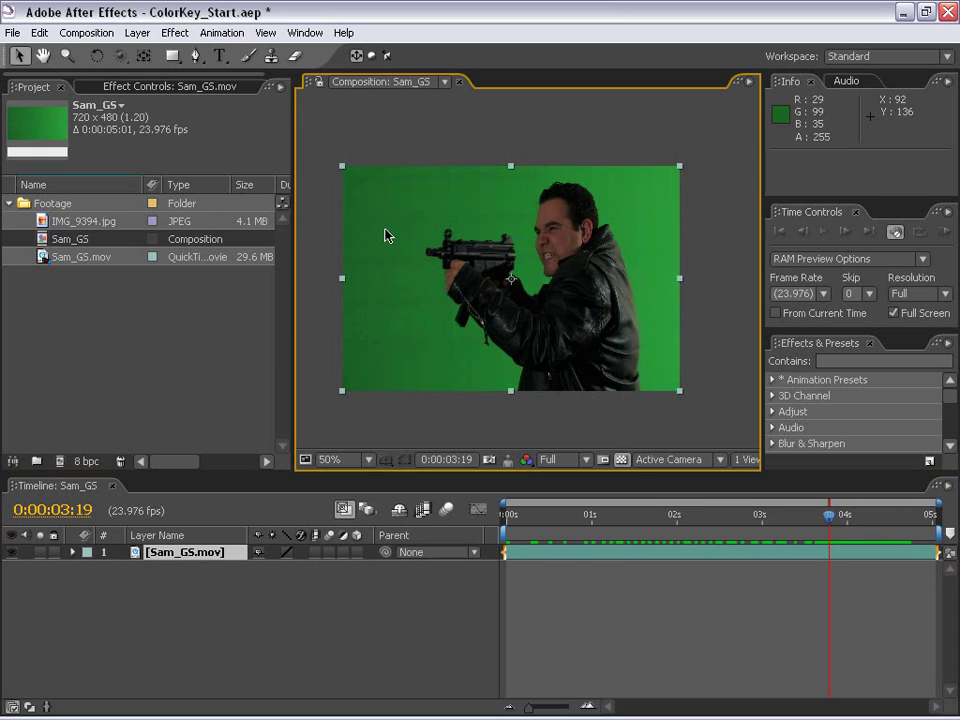
click(175, 32)
mouse_move(225, 270)
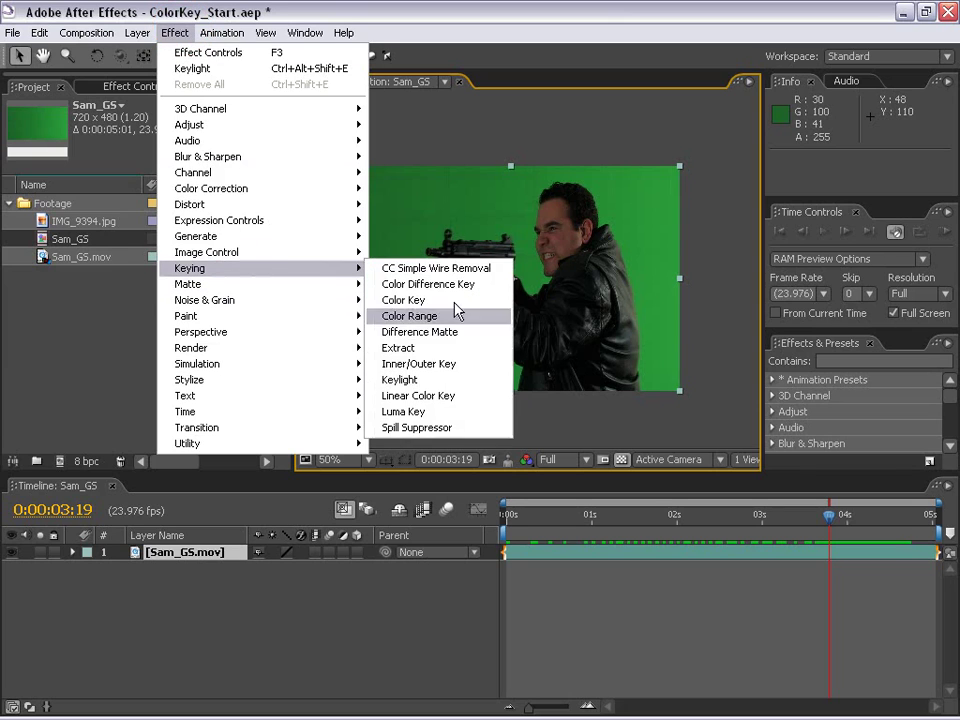
click(402, 380)
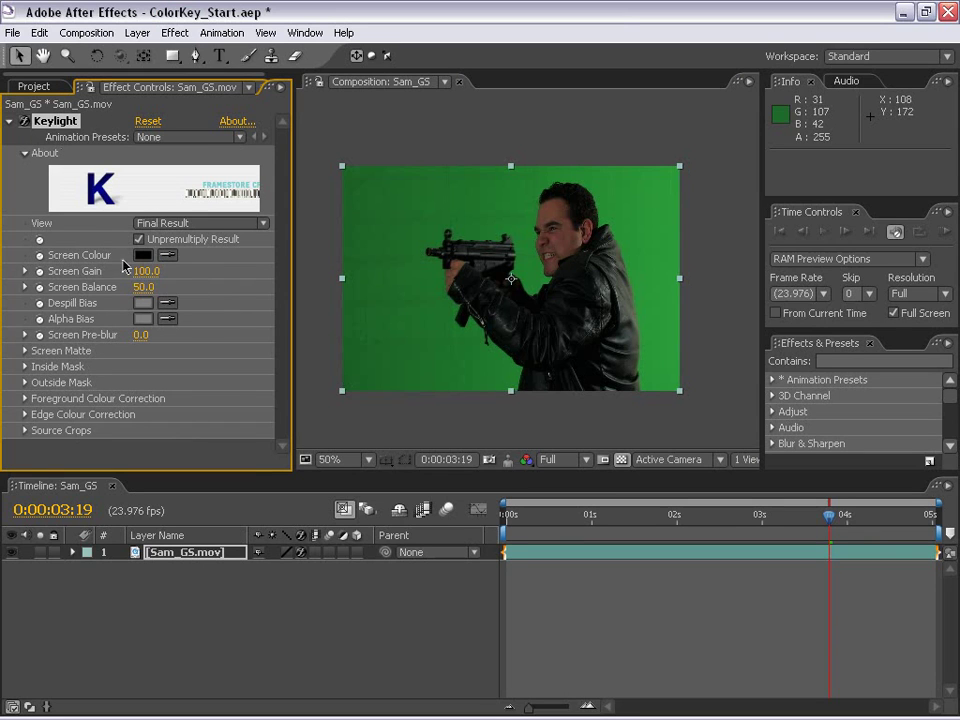
Sample the green backdrop just in front of the man's face as Keylight's Screen Colour.
click(167, 255)
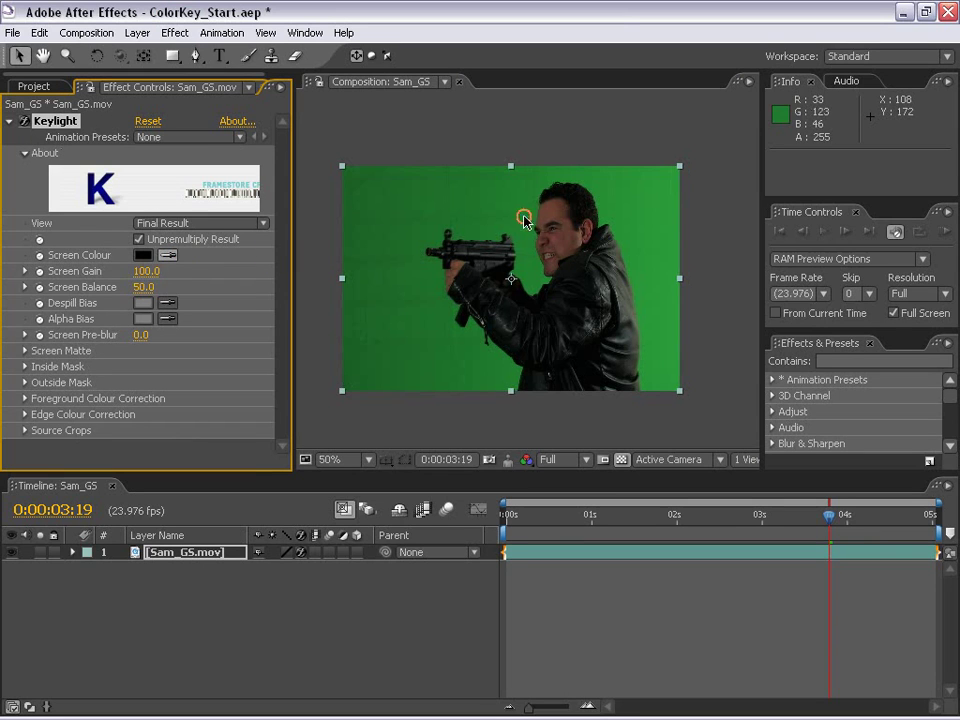
click(524, 220)
Show the transparency grid behind the keyed footage, toggling it to compare against the black background.
key(period)
click(621, 460)
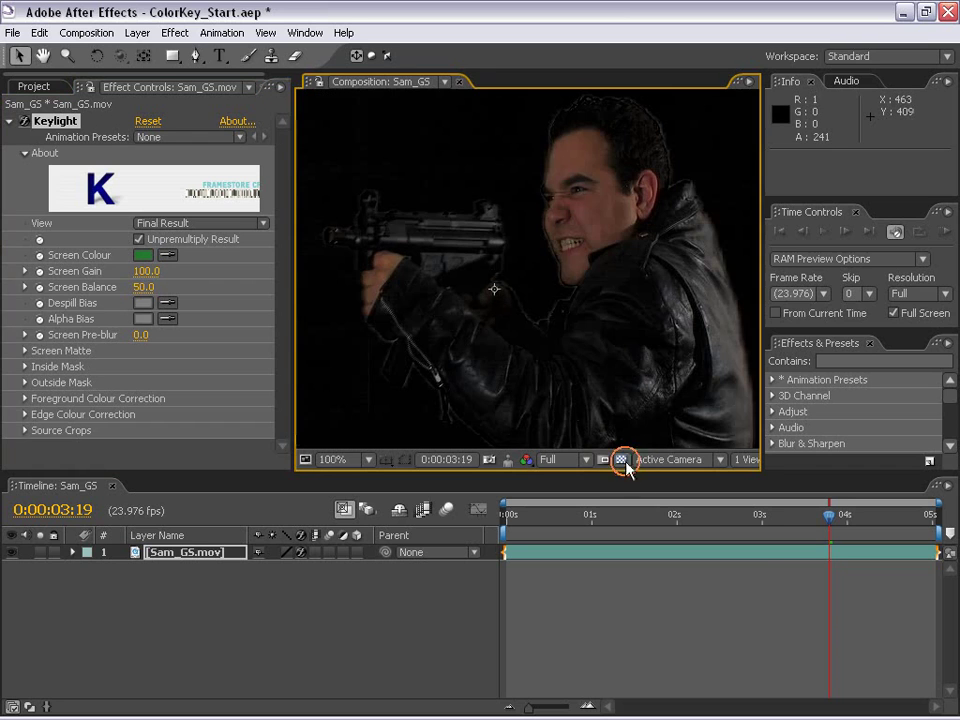
click(622, 460)
click(622, 460)
click(622, 460)
click(622, 460)
key(comma)
click(621, 460)
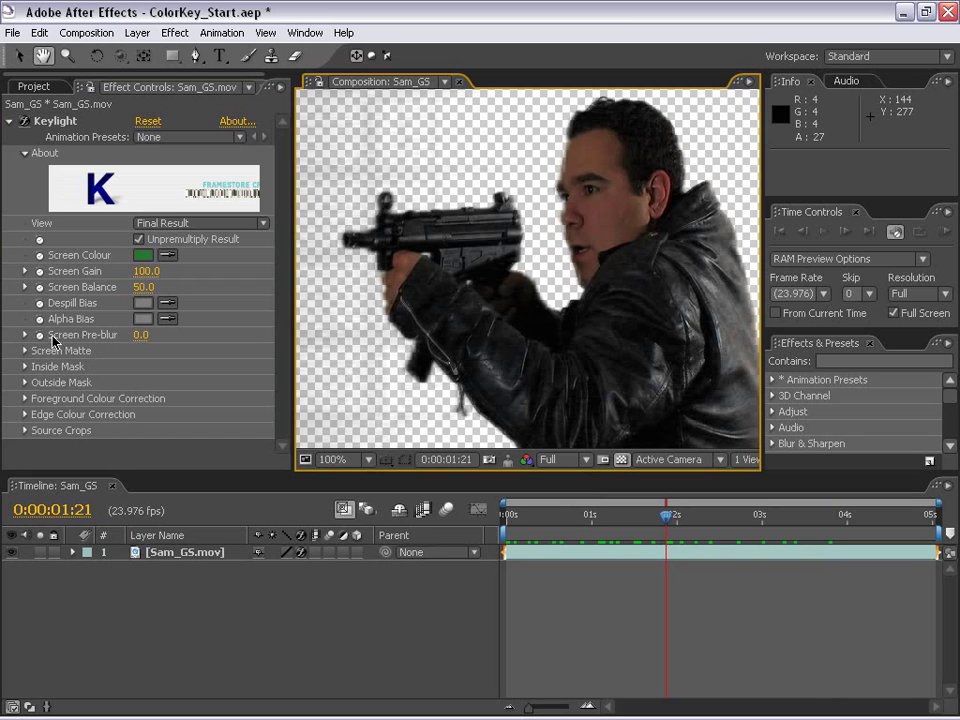
Set Keylight's Screen Pre-blur to 3.0 and switch its view to Screen Matte.
click(140, 336)
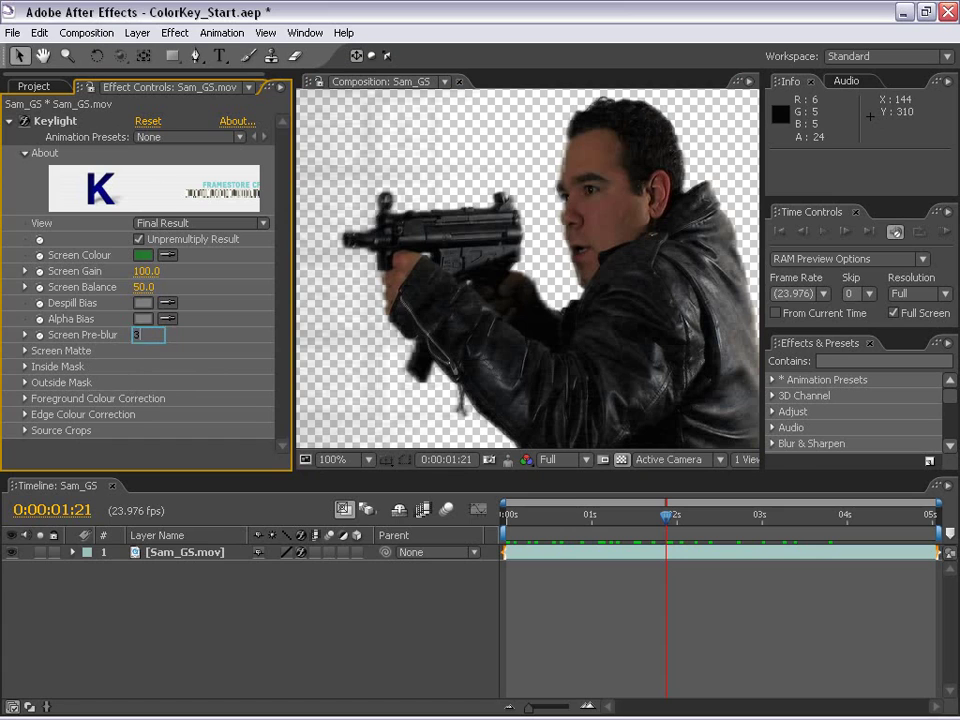
key(Return)
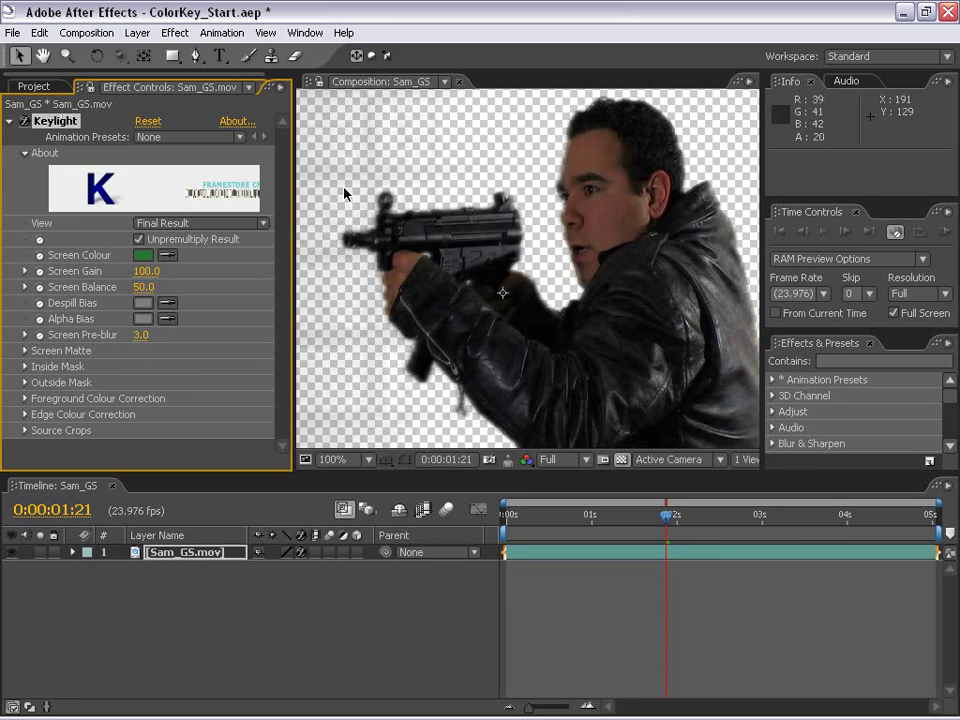
click(170, 223)
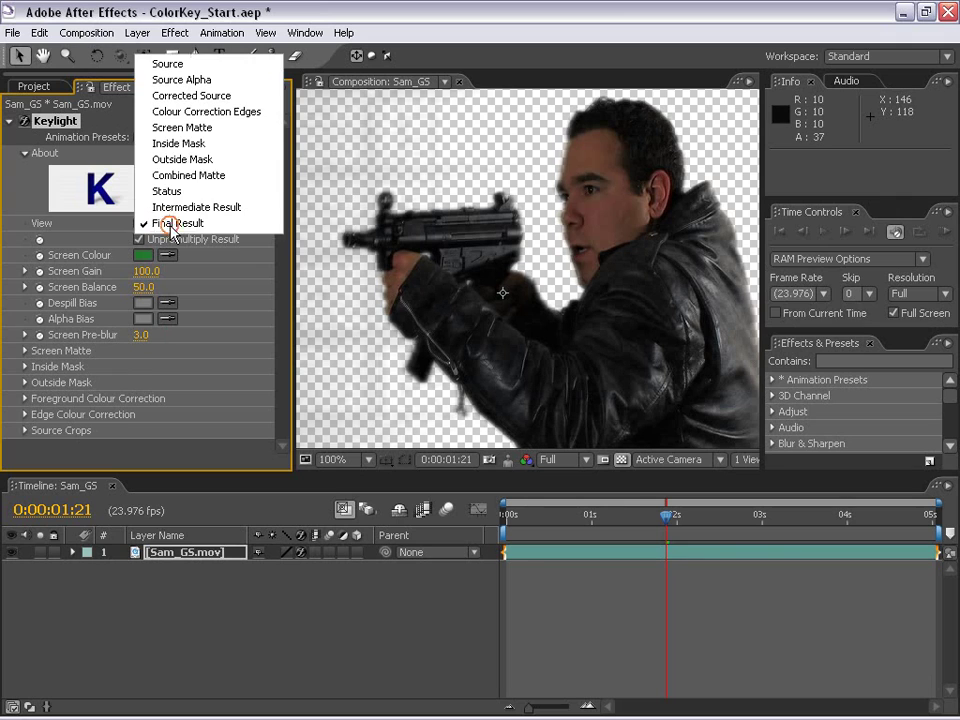
click(175, 130)
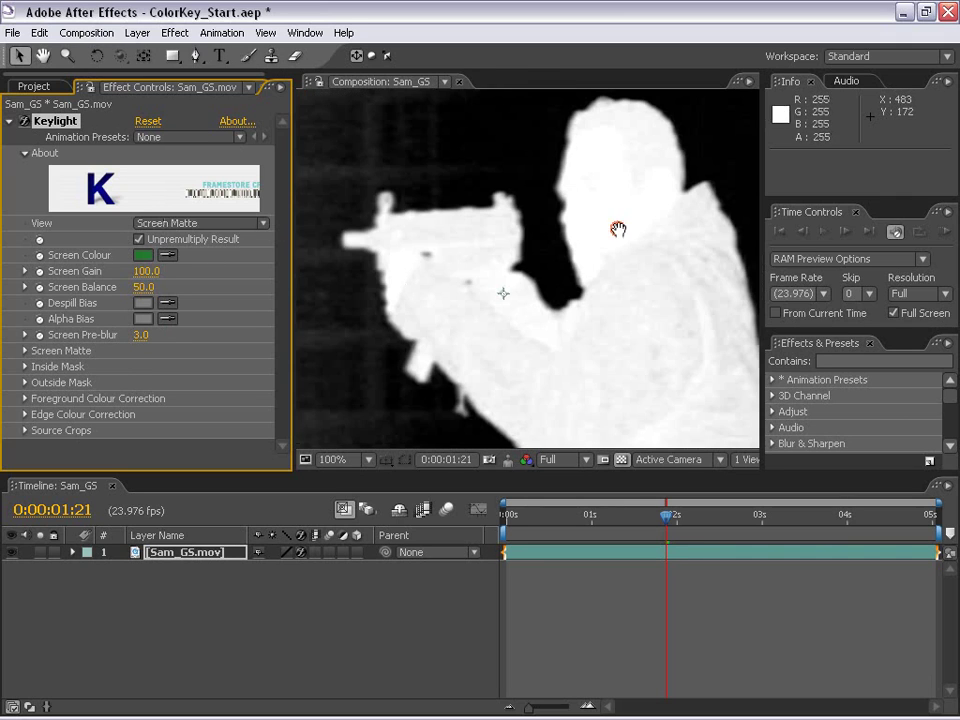
Set Keylight's Screen Pre-blur to 2.5 while viewing the matte, and return the view to Final Result.
drag(142, 335, 120, 330)
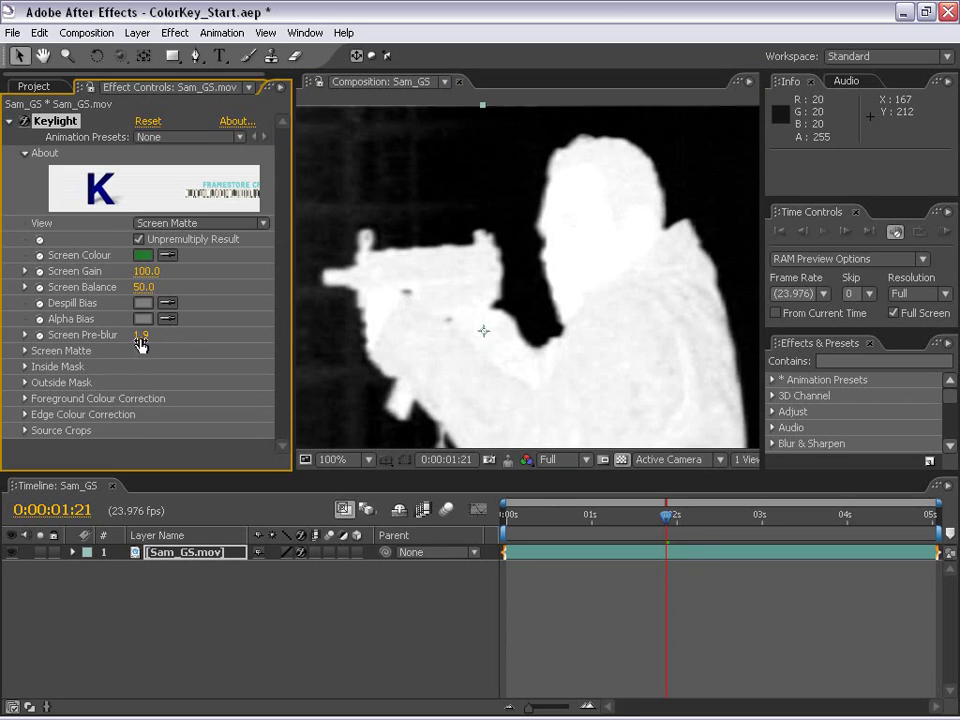
click(140, 335)
text(2.5)
key(Return)
click(160, 223)
click(198, 324)
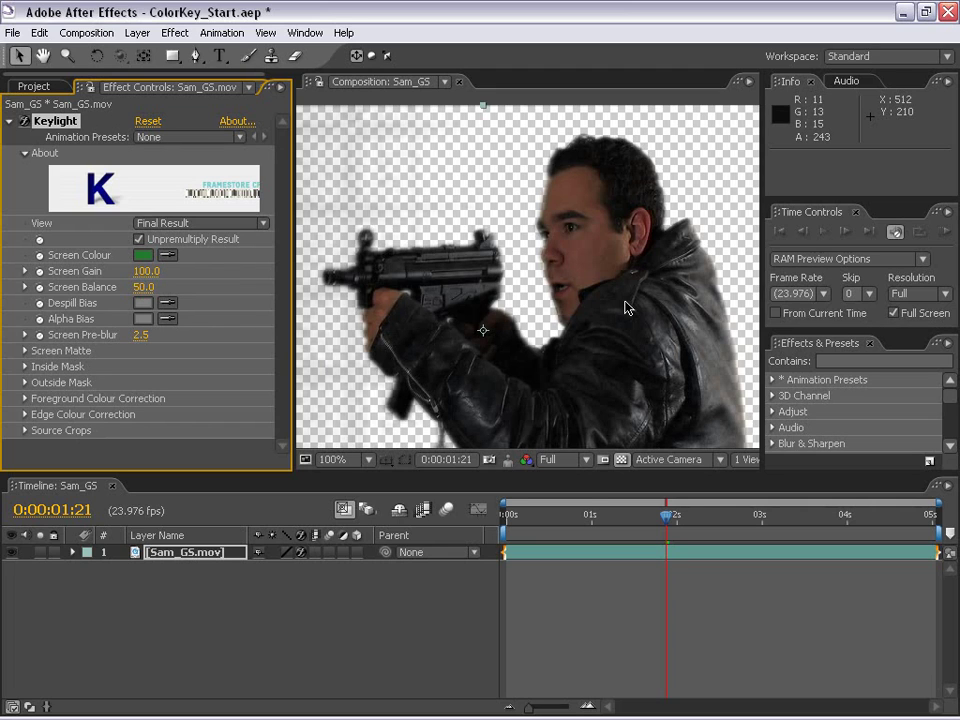
Expand Keylight's Screen Matte settings and switch the effect's view to Screen Matte.
drag(461, 359, 473, 265)
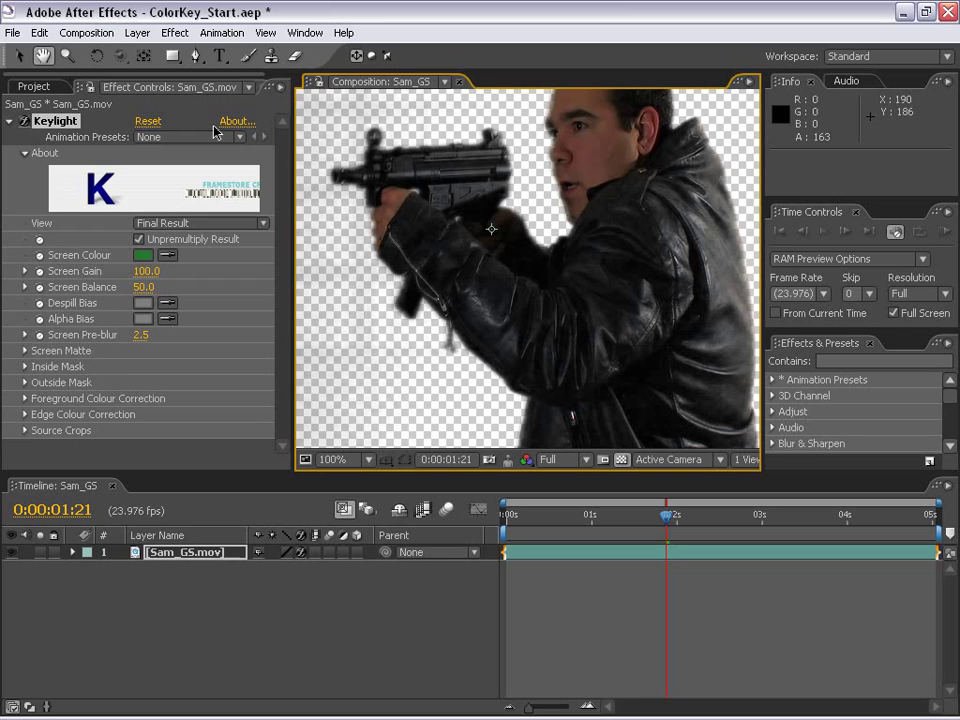
click(25, 350)
click(288, 418)
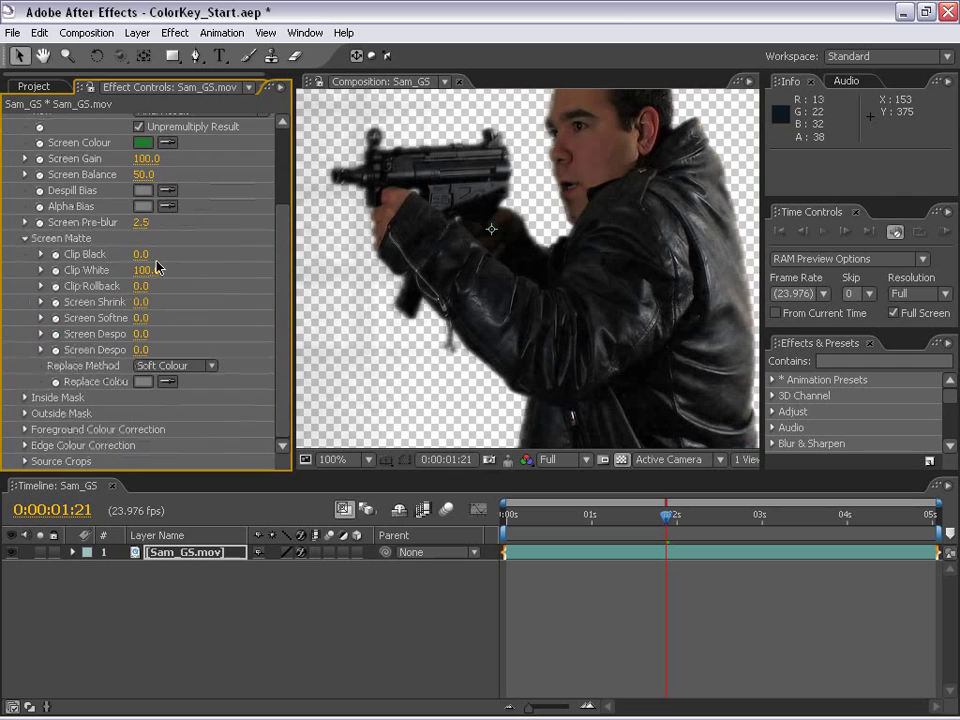
click(281, 336)
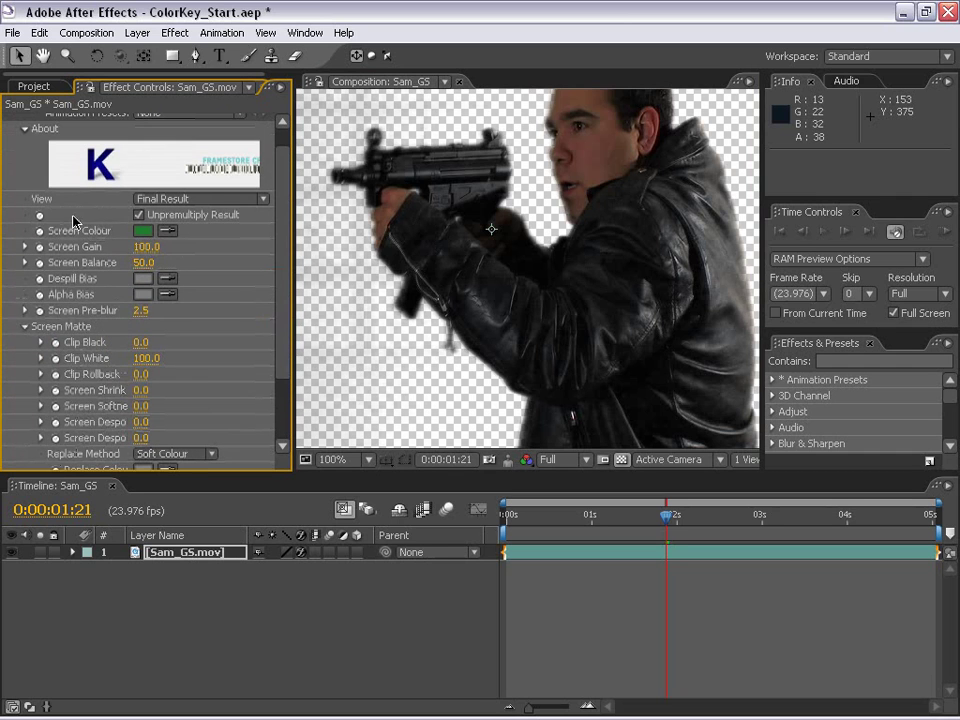
click(175, 198)
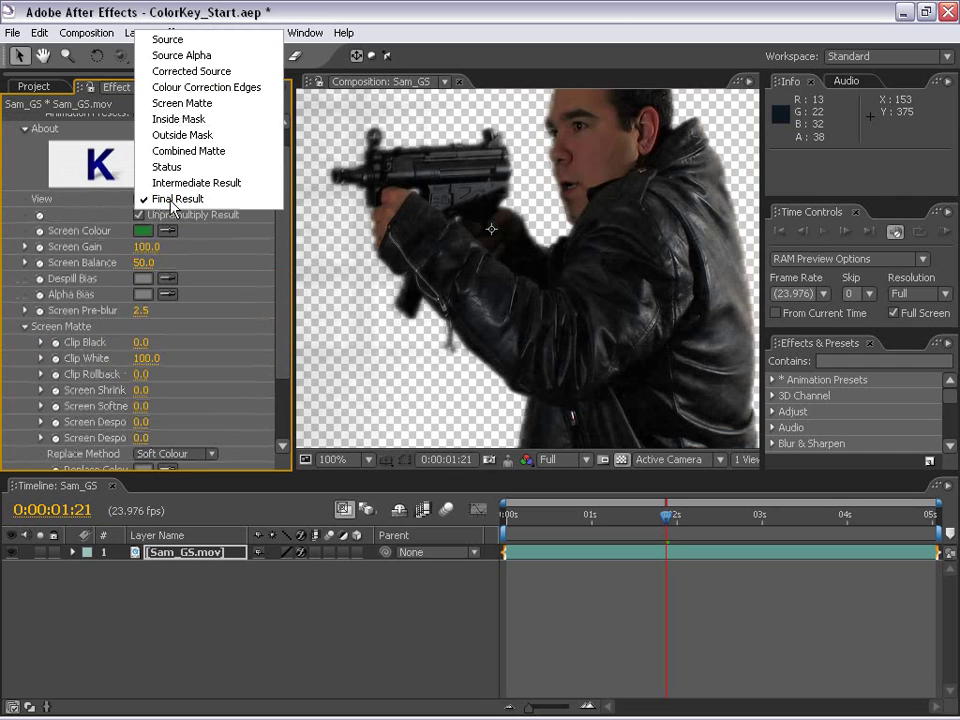
click(185, 105)
Raise Clip Black to 34 to darken the grey backdrop areas of the matte.
key(h)
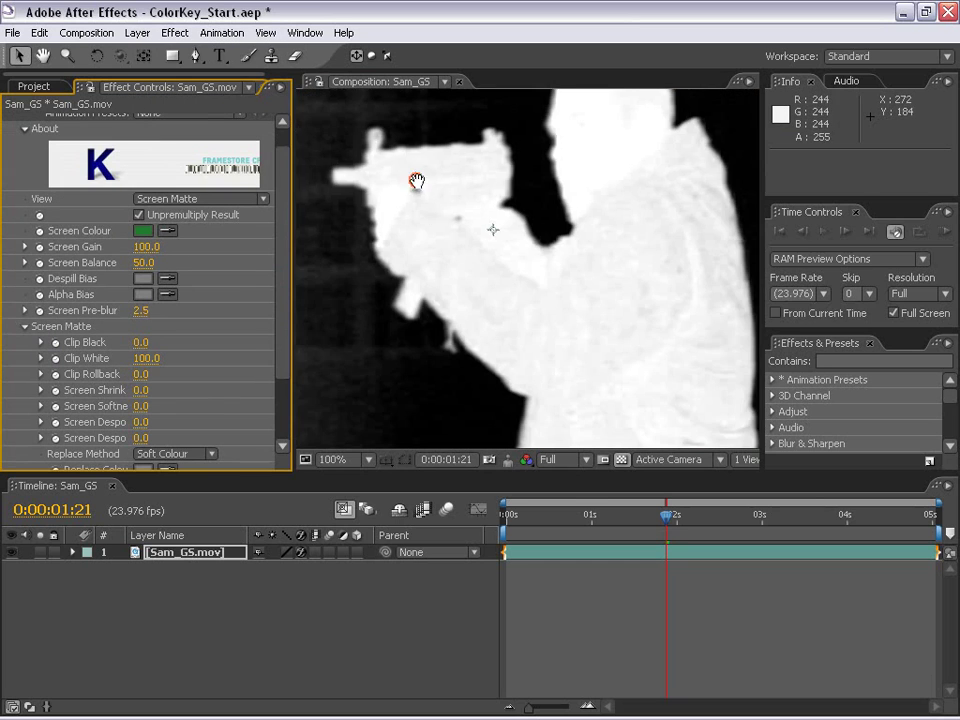
drag(418, 180, 447, 285)
drag(507, 147, 555, 300)
drag(611, 272, 538, 278)
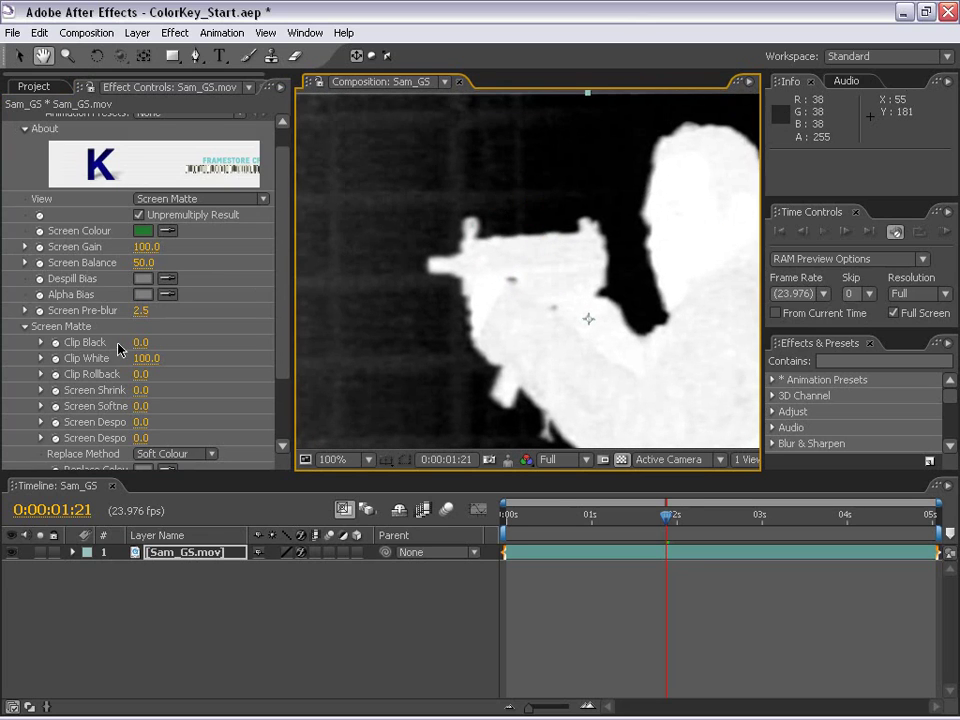
drag(138, 346, 148, 342)
drag(435, 261, 535, 316)
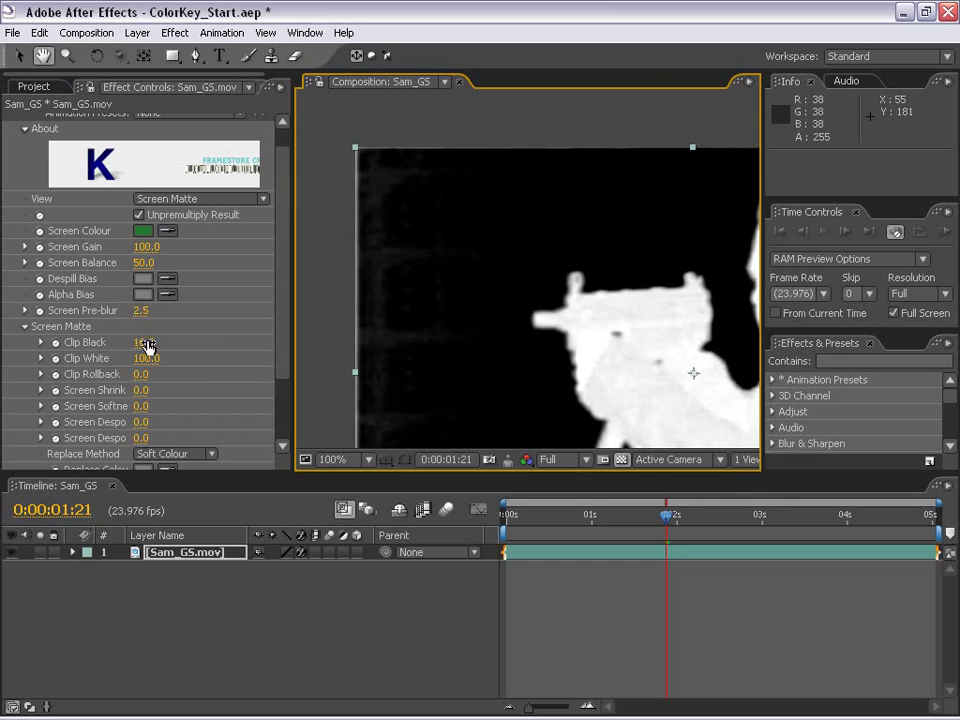
drag(146, 343, 162, 341)
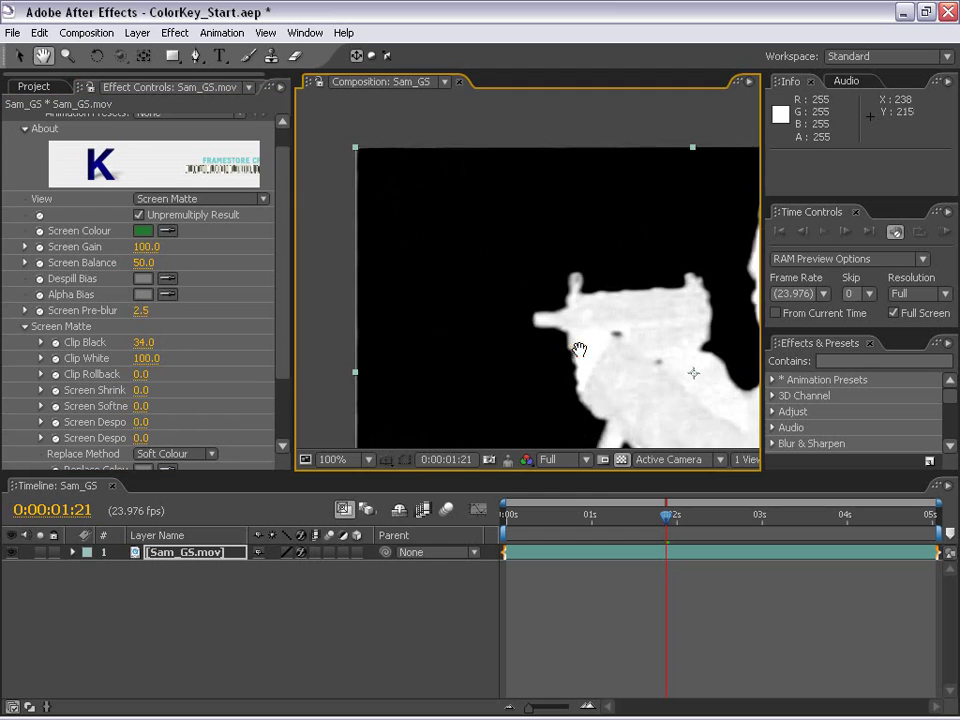
Set Clip Black to 35 and Clip White to 75 so the man's matte fills in white.
drag(735, 429, 447, 302)
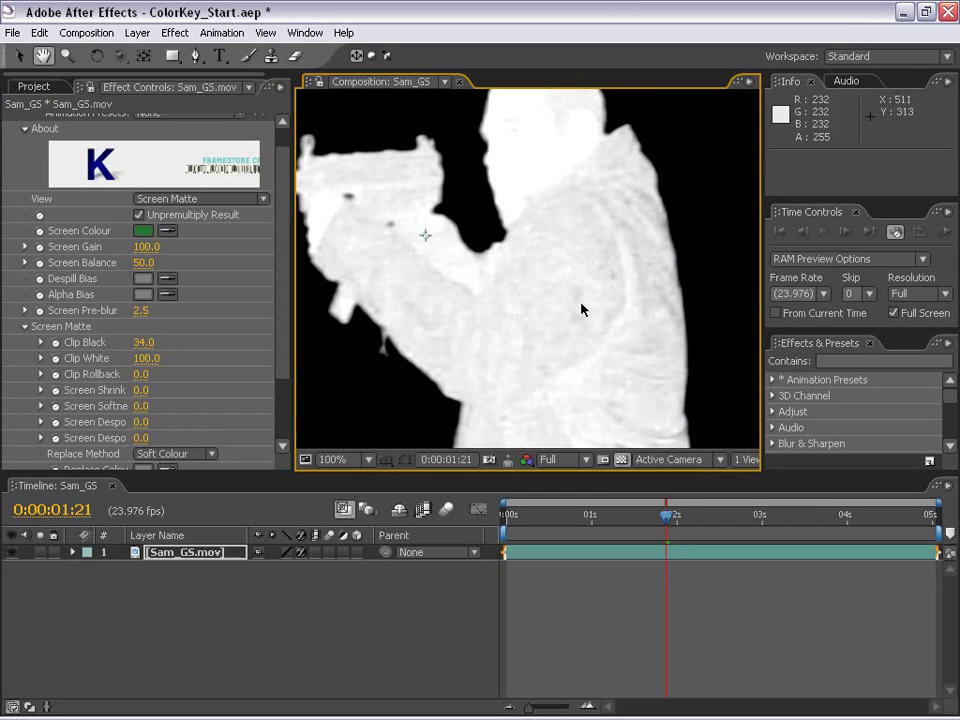
mouse_move(145, 358)
mouse_down()
mouse_move(118, 363)
mouse_move(152, 344)
mouse_move(160, 357)
mouse_up()
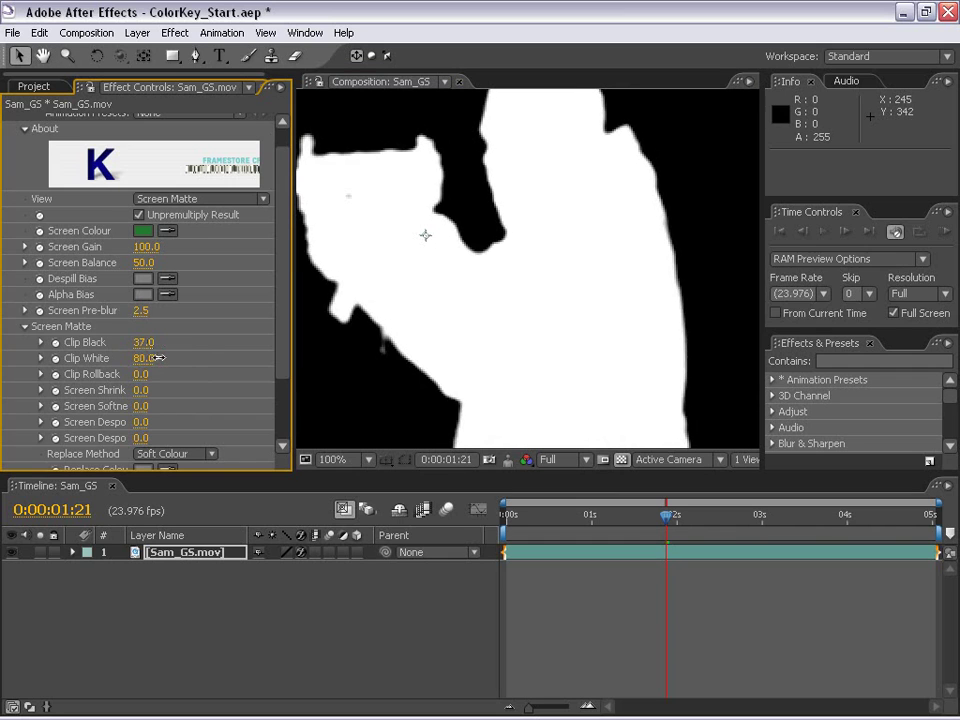
click(143, 342)
text(35)
key(Tab)
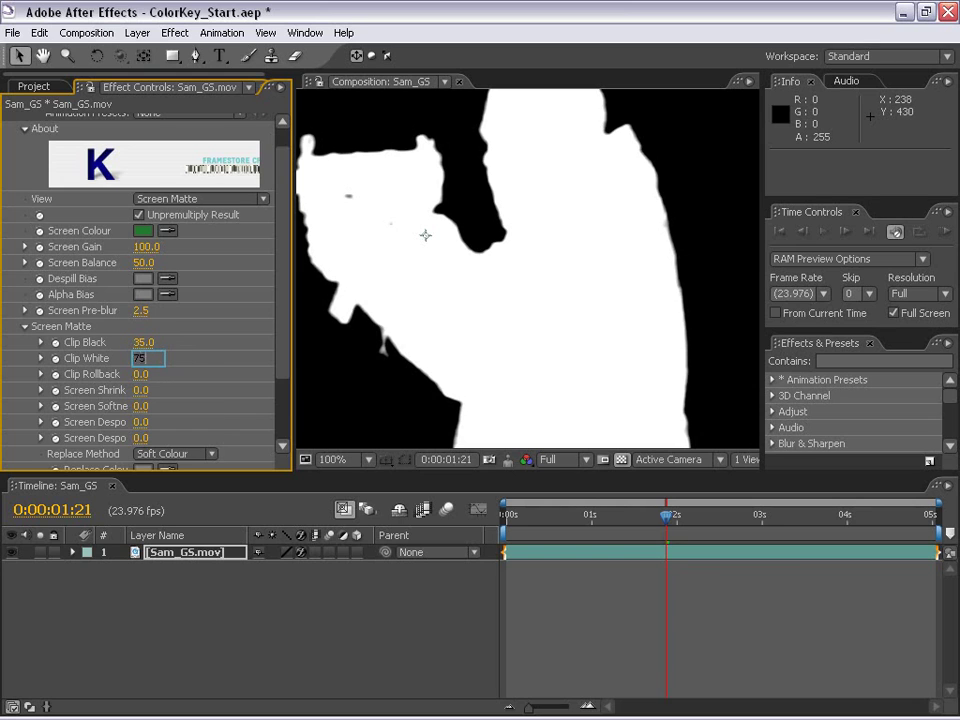
key(Return)
Return Keylight's view to Final Result and inspect the keyed man's head, arms and jacket up close.
key(comma)
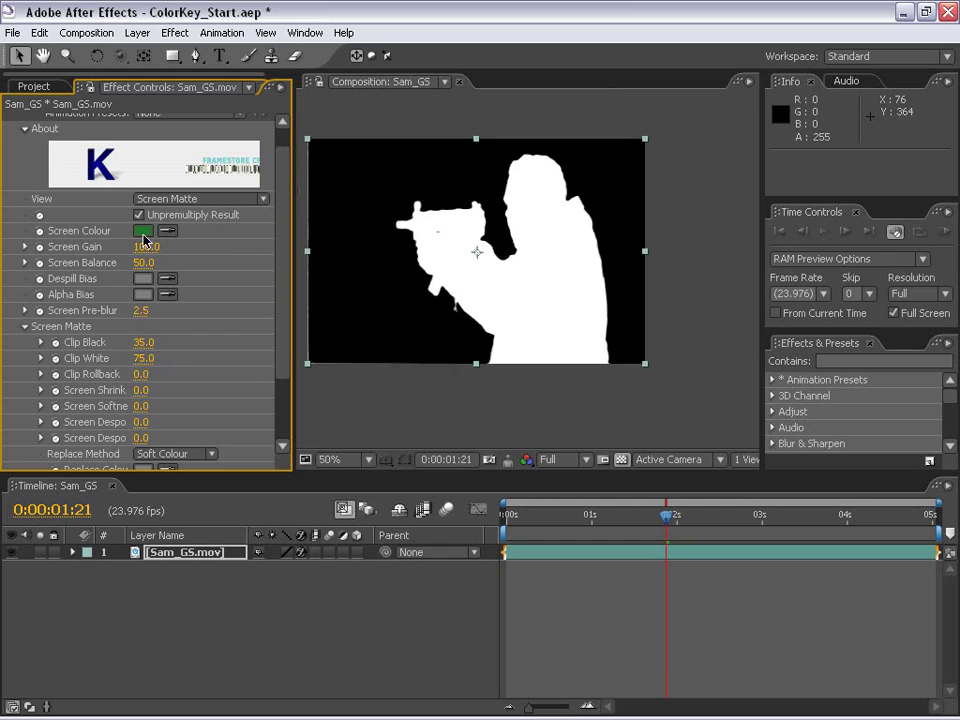
click(155, 196)
click(190, 297)
key(period)
drag(566, 160, 619, 119)
key(period)
drag(478, 265, 432, 252)
drag(678, 323, 557, 371)
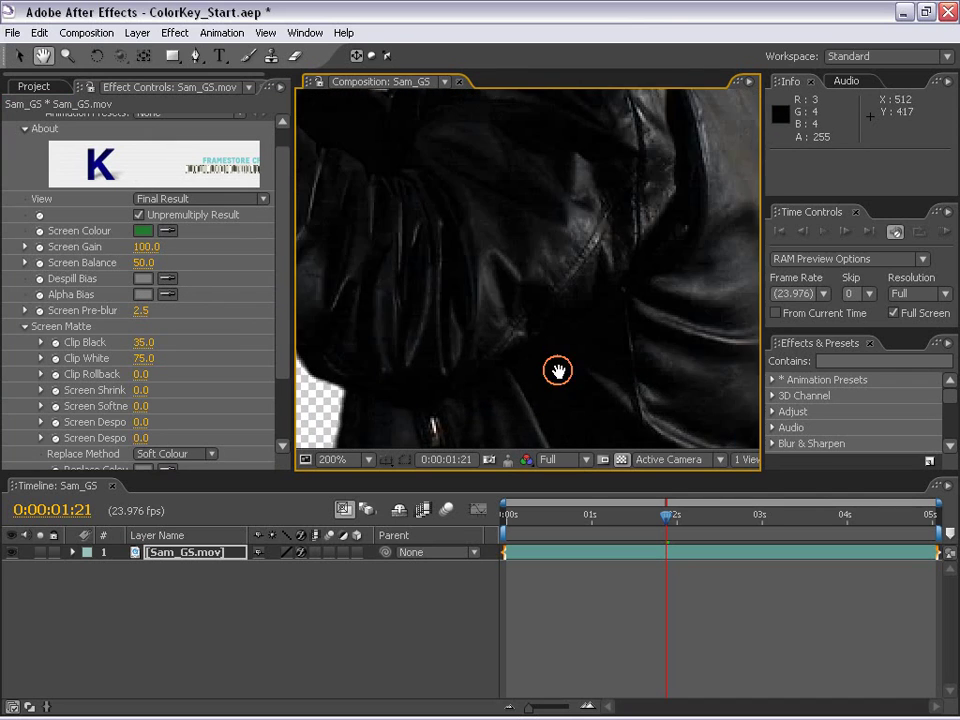
key(comma)
drag(519, 223, 571, 289)
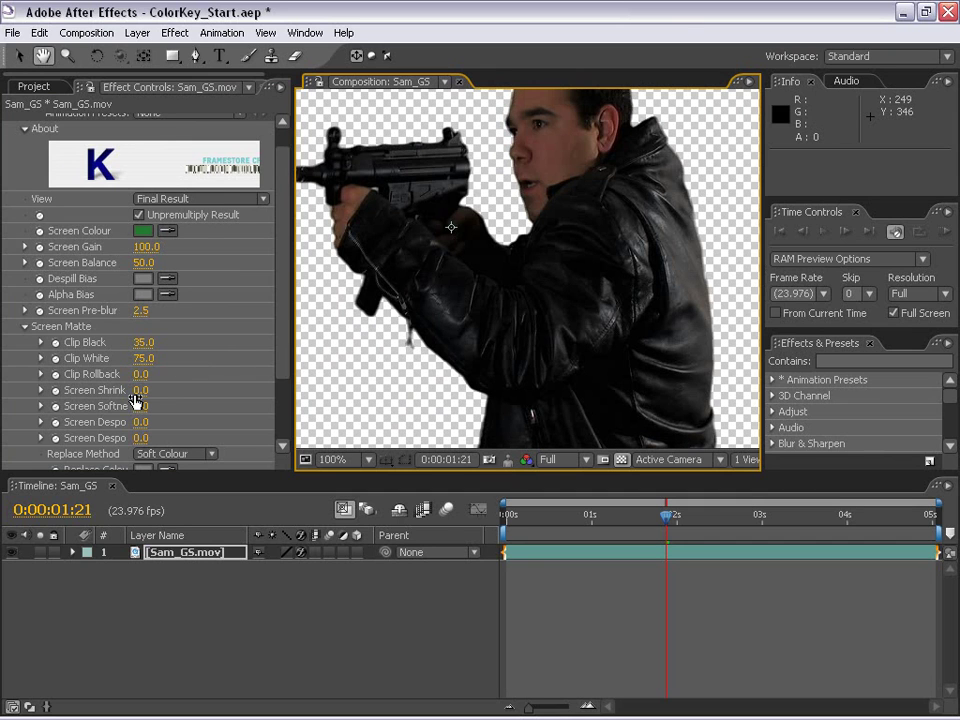
Set the Screen Shrink value to -0.5, discarding the trial adjustment.
drag(136, 393, 174, 383)
key(ctrl+z)
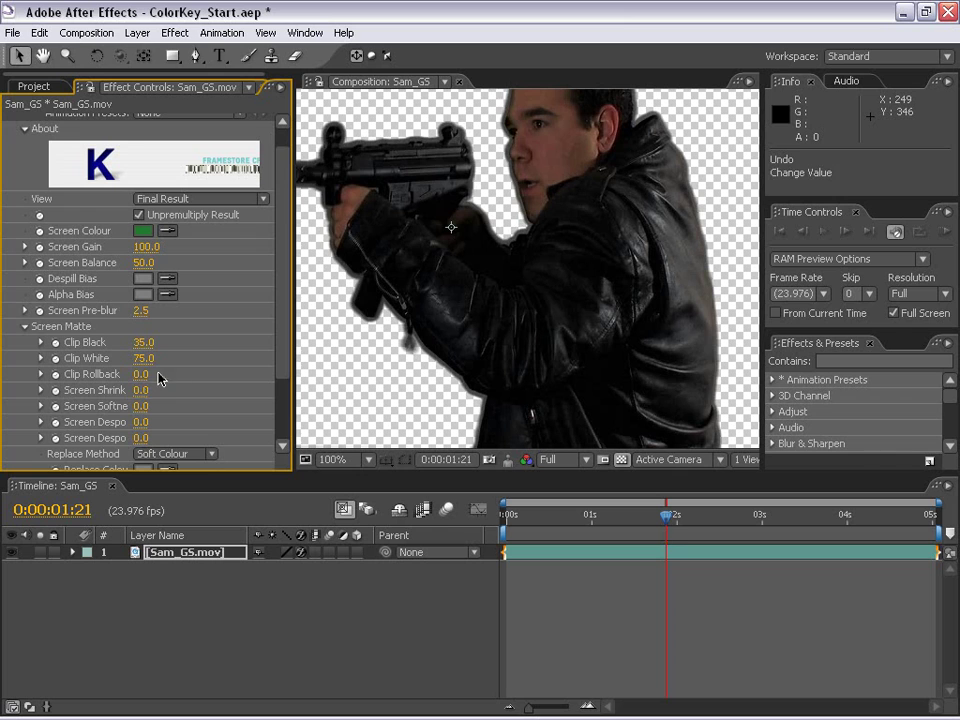
click(145, 390)
text(0)
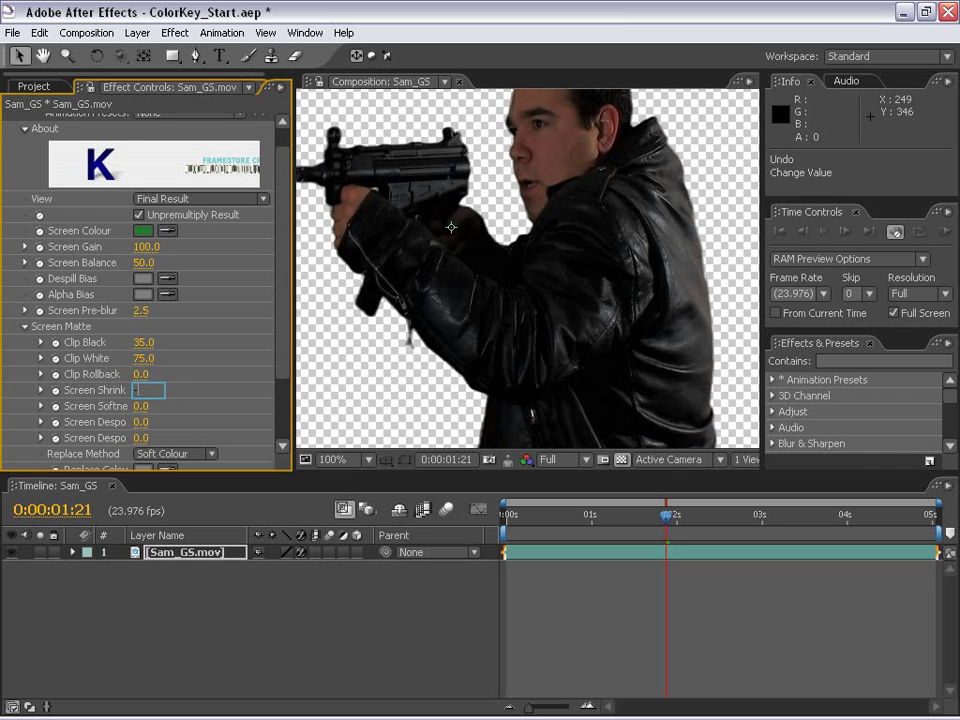
text(0.5)
key(Return)
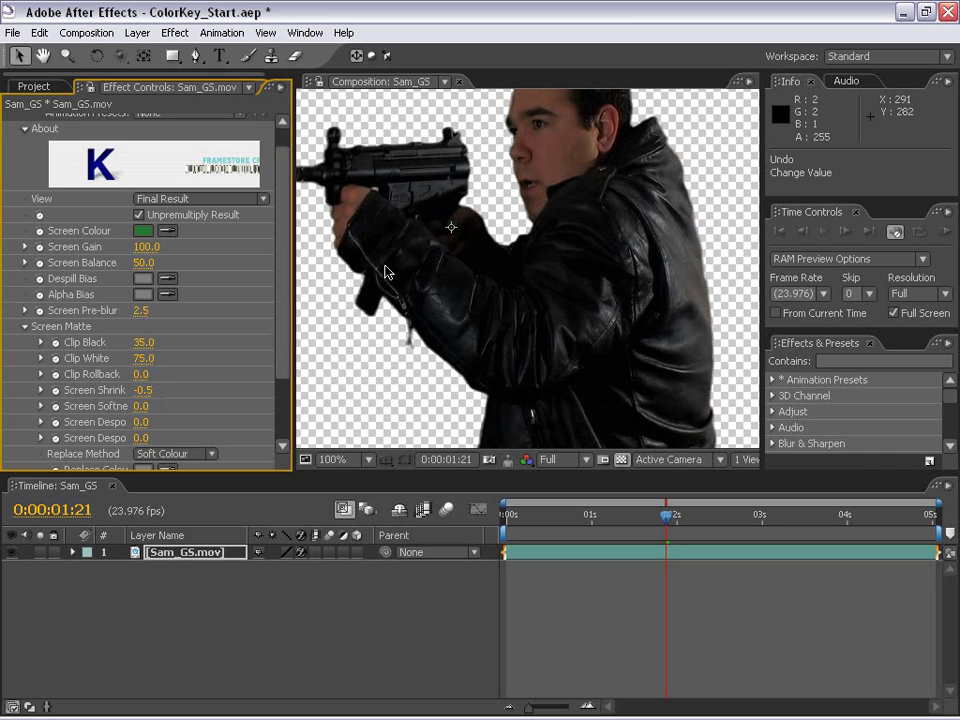
Examine the tightened edges around the man and look through the remaining Keylight settings.
scroll(386, 272, up, 1)
key(space)
drag(534, 165, 489, 426)
scroll(500, 390, up, 1)
drag(482, 248, 503, 264)
scroll(456, 328, down, 1)
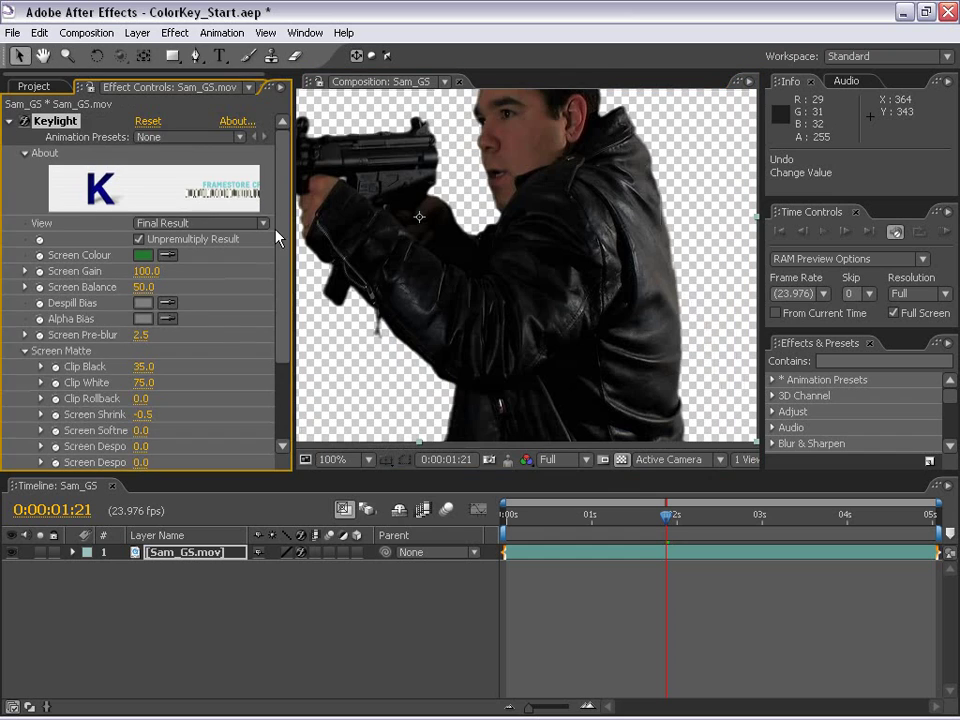
scroll(285, 274, down, 3)
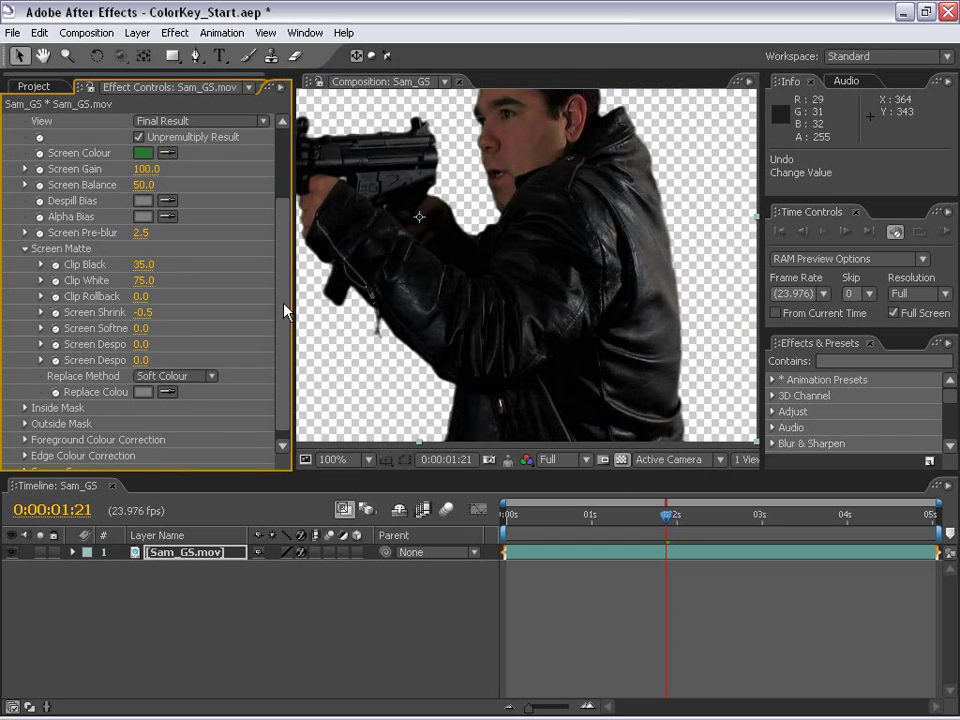
drag(587, 400, 544, 379)
click(283, 333)
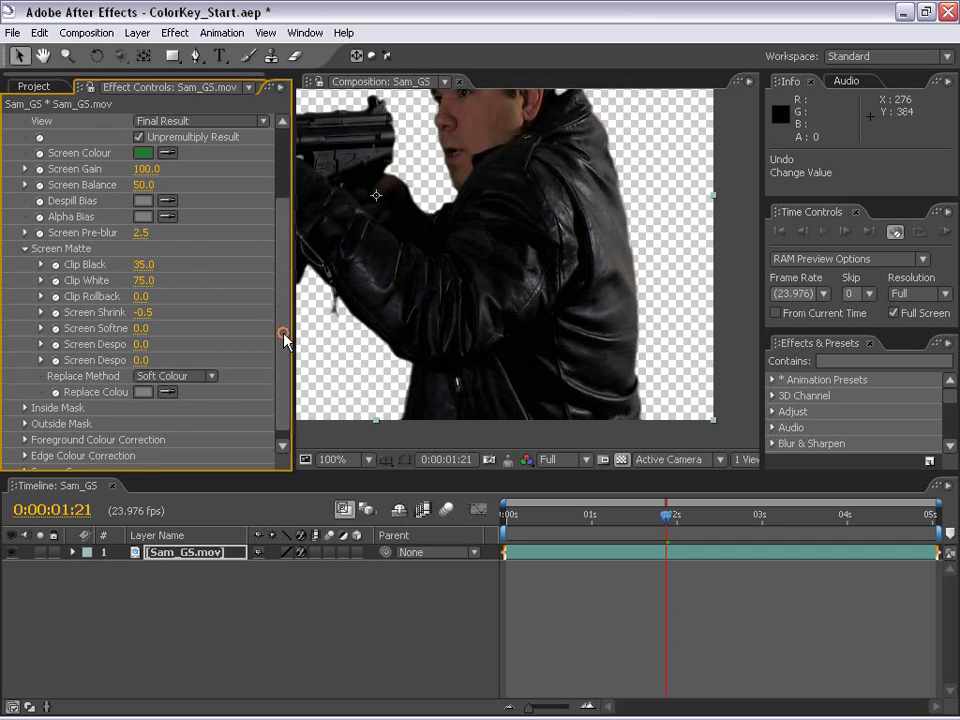
scroll(180, 197, up, 2)
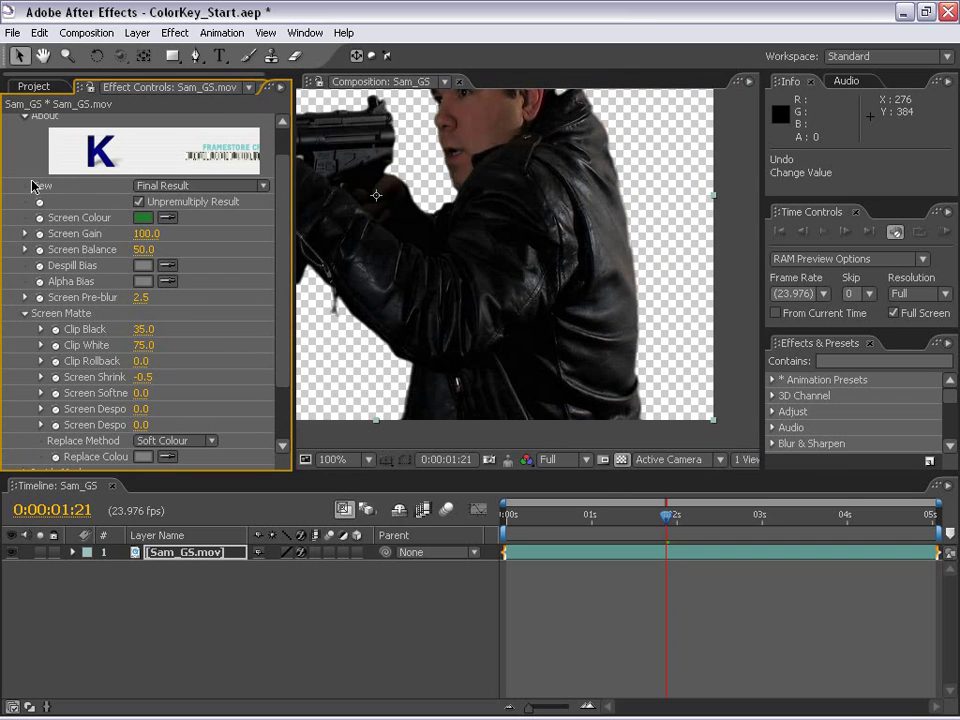
Switch Keylight's view to Intermediate Result and check the gun, sleeve and jacket for green spill.
key(ctrl+z)
key(space)
drag(490, 222, 519, 319)
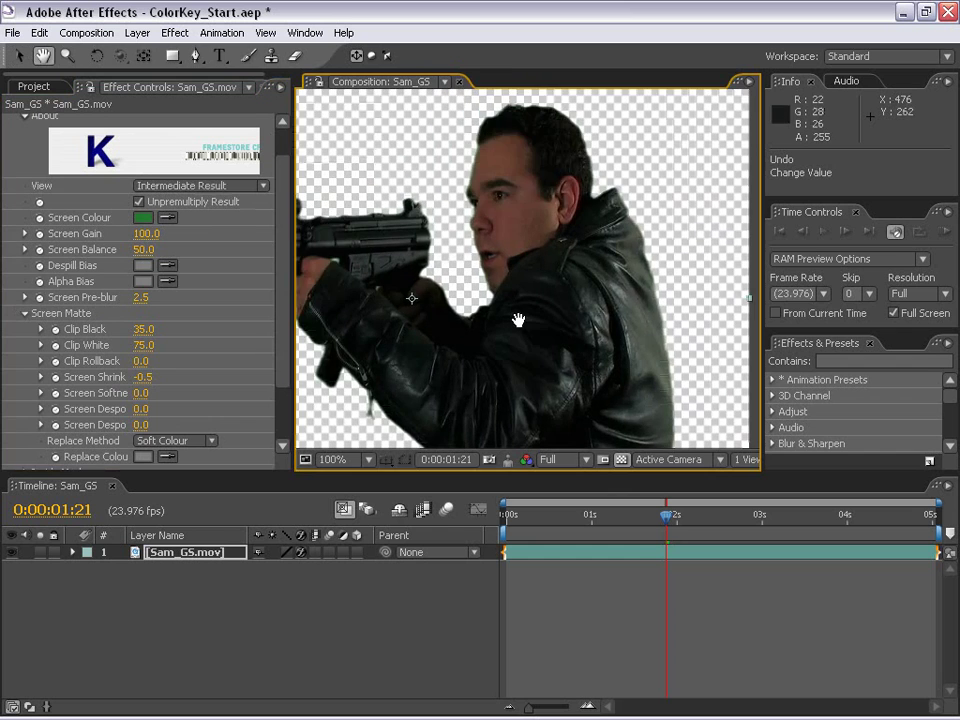
scroll(516, 319, up, 1)
drag(564, 214, 403, 249)
drag(605, 440, 541, 298)
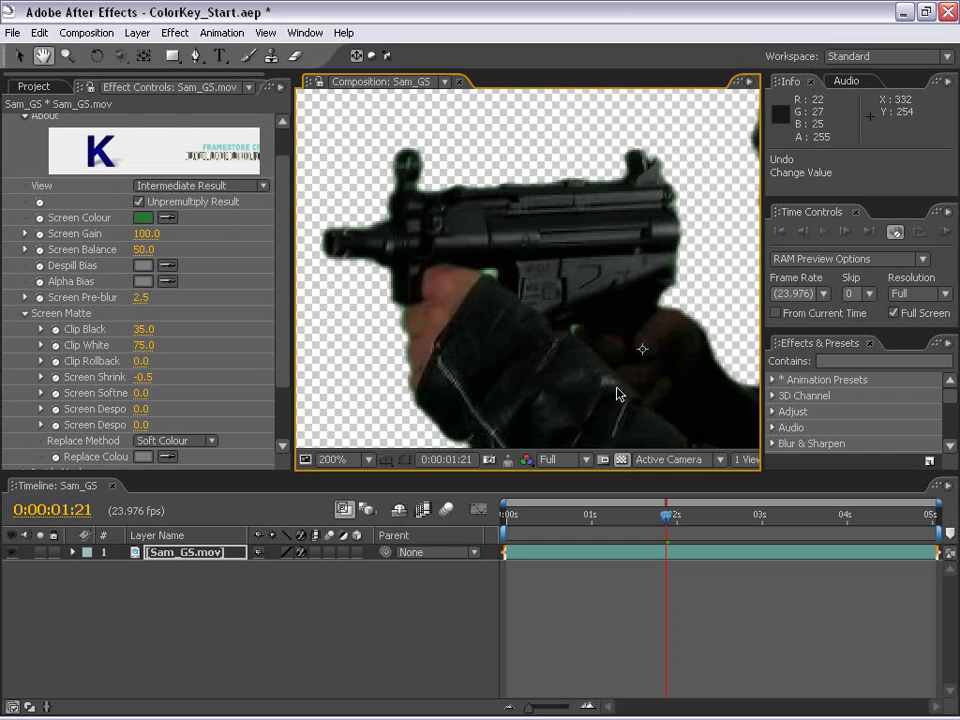
drag(642, 436, 484, 282)
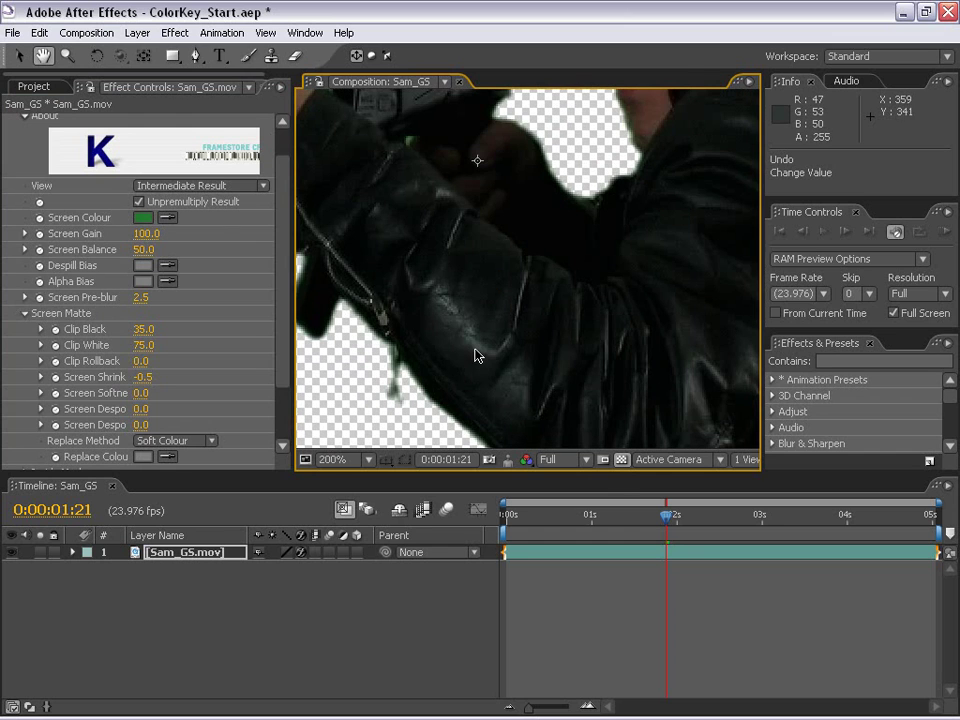
key(comma)
Return the view to Final Result and compare the keyed man against black and the transparency grid.
click(200, 185)
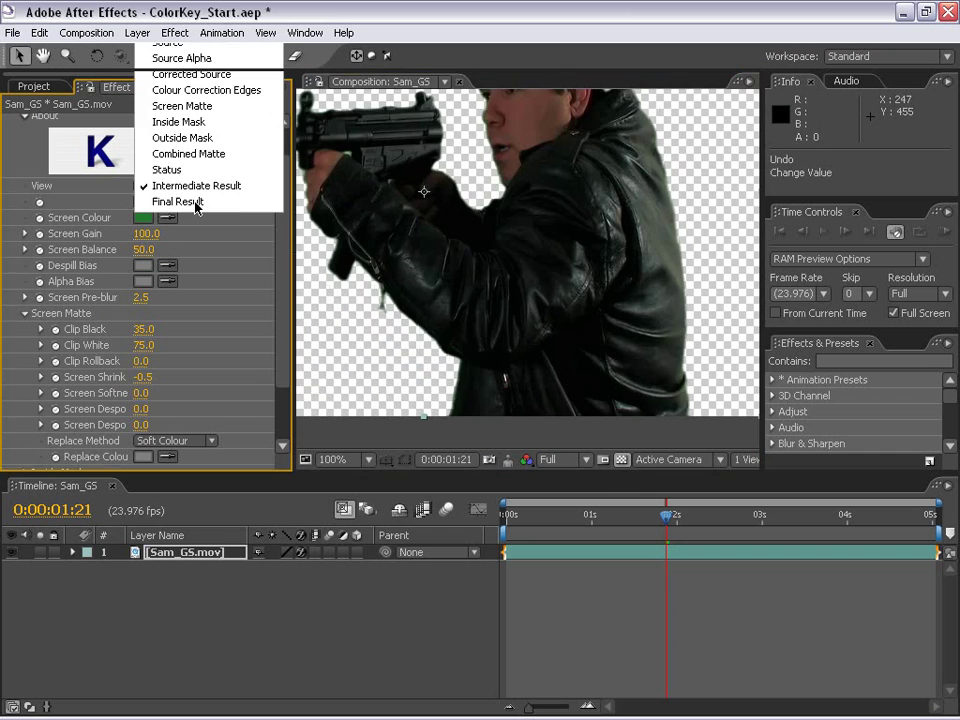
click(178, 202)
key(period)
drag(551, 257, 537, 317)
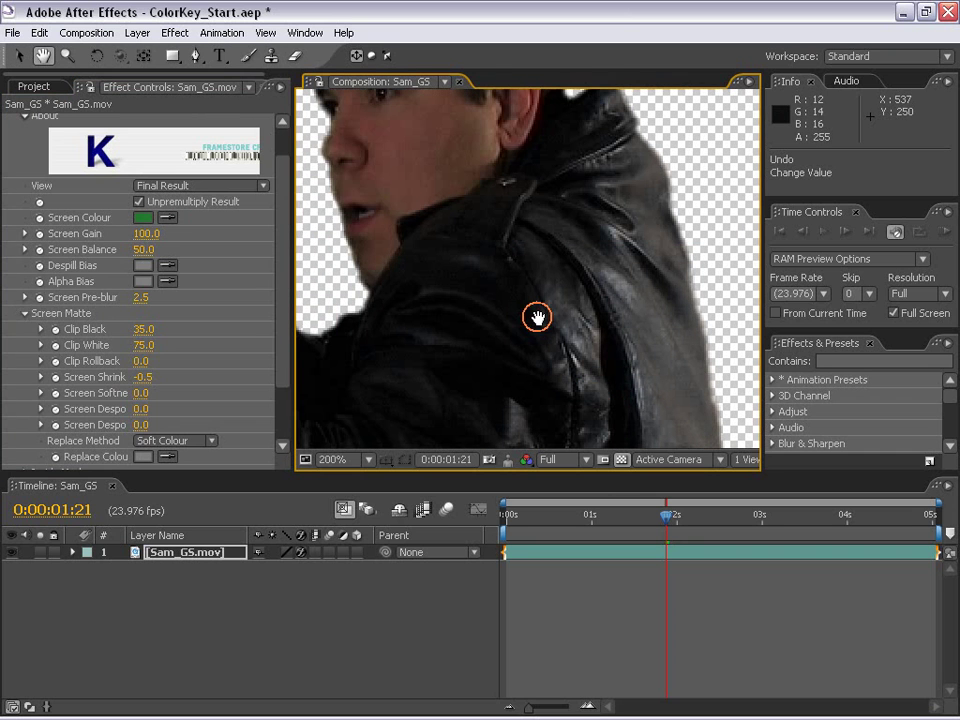
key(comma)
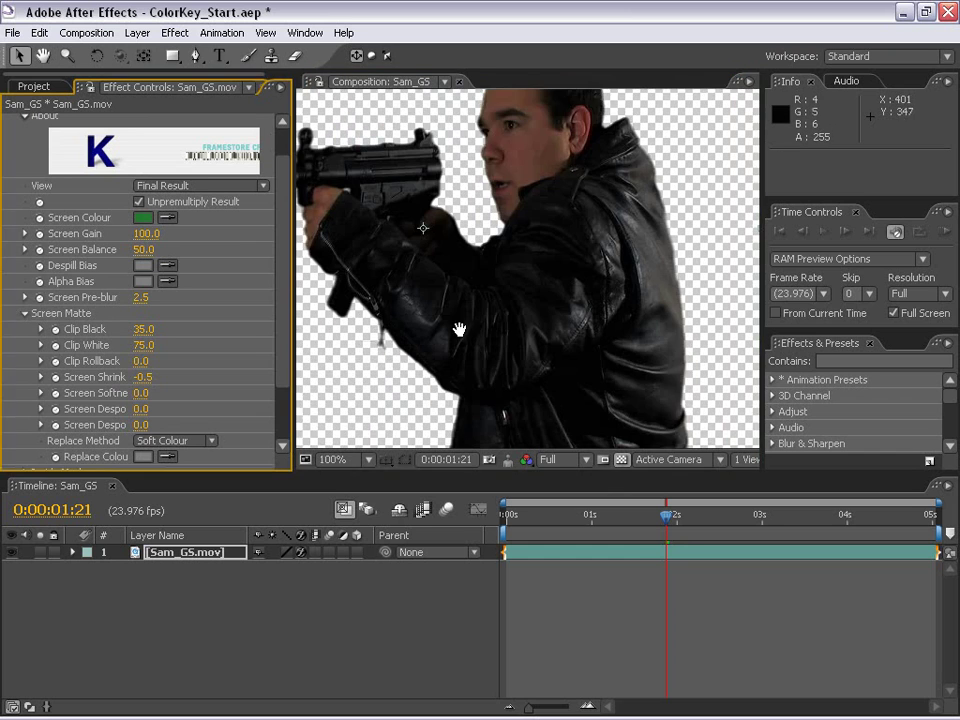
drag(459, 330, 462, 283)
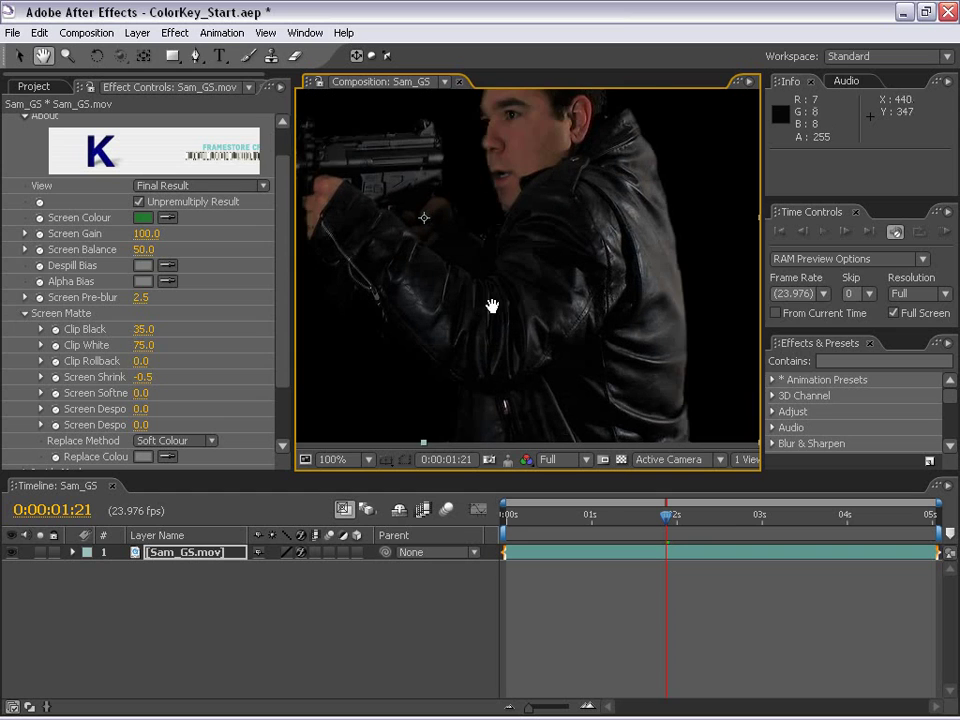
click(620, 462)
drag(551, 313, 521, 296)
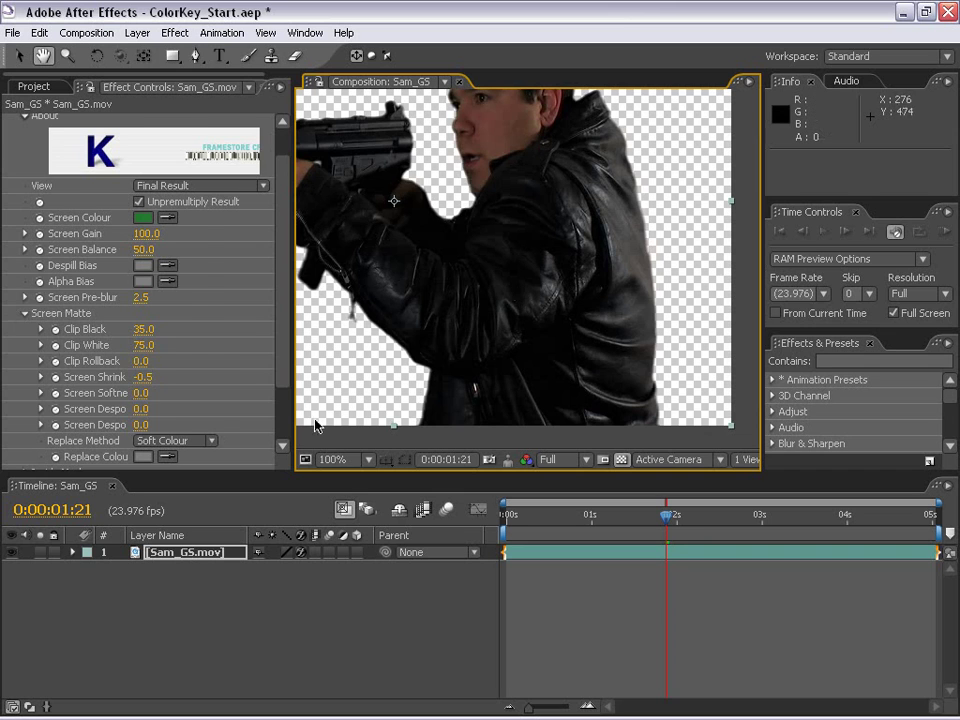
Set the Screen Matte's Replace Method to Hard Colour and inspect the jacket.
click(278, 395)
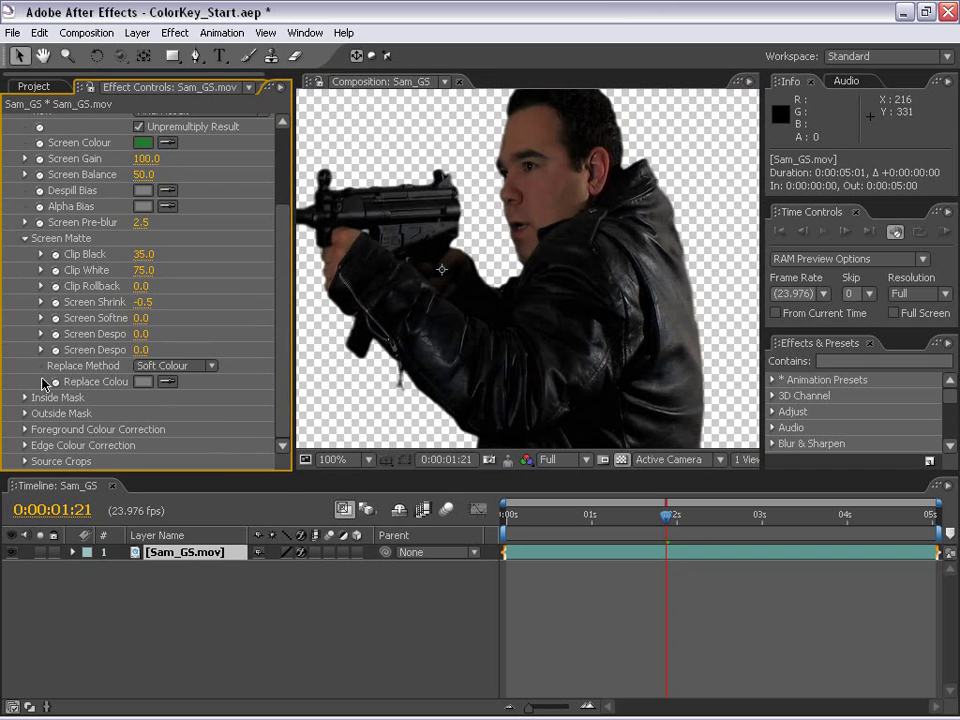
click(175, 365)
click(171, 351)
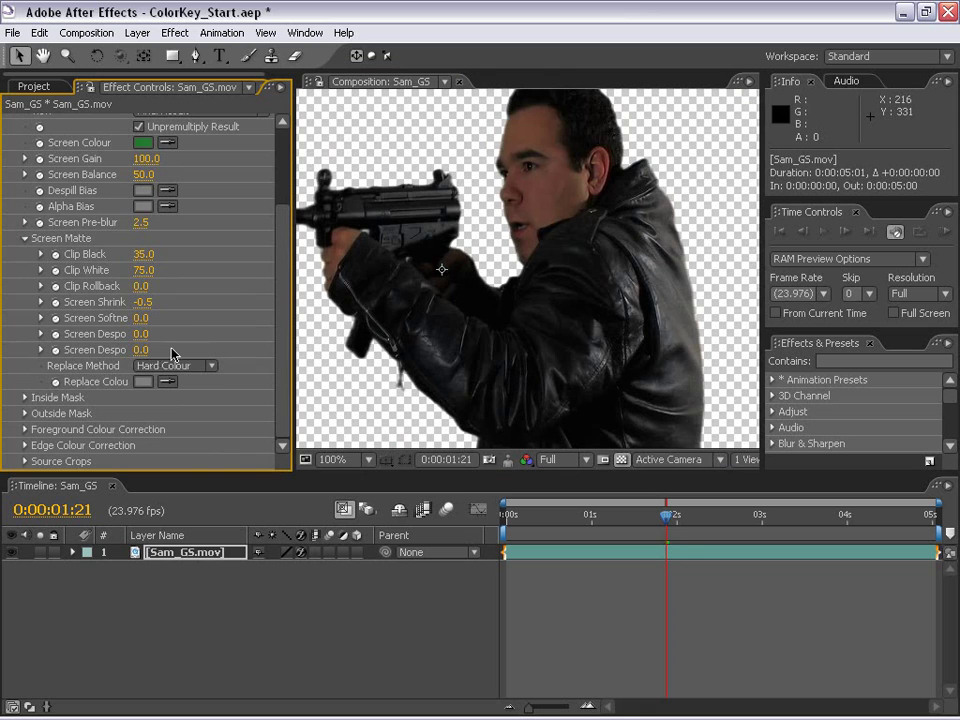
drag(460, 368, 427, 272)
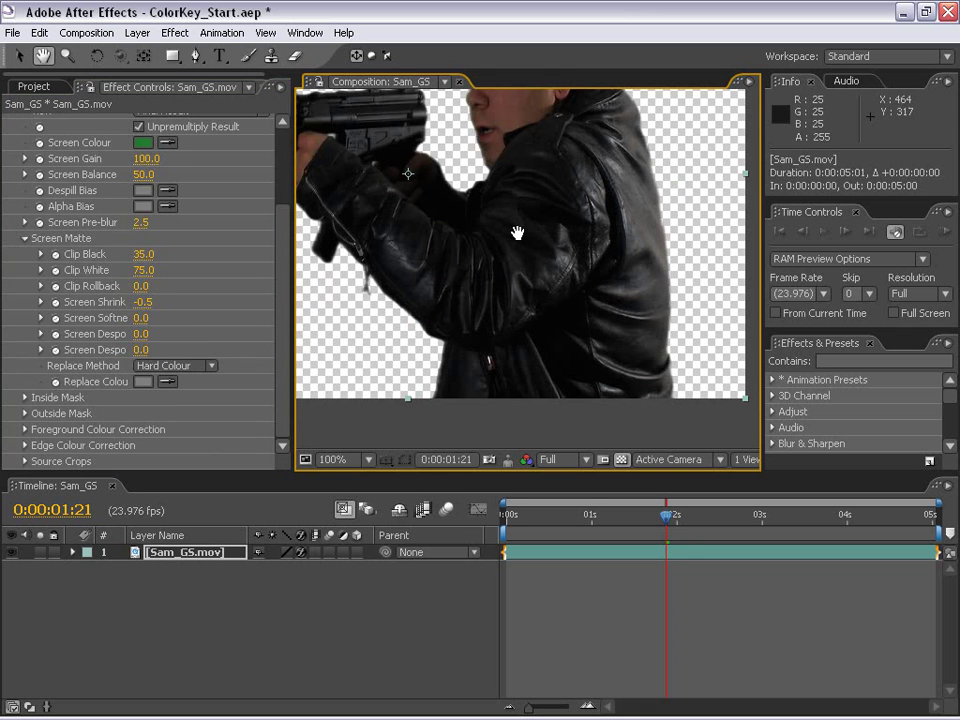
drag(517, 232, 515, 254)
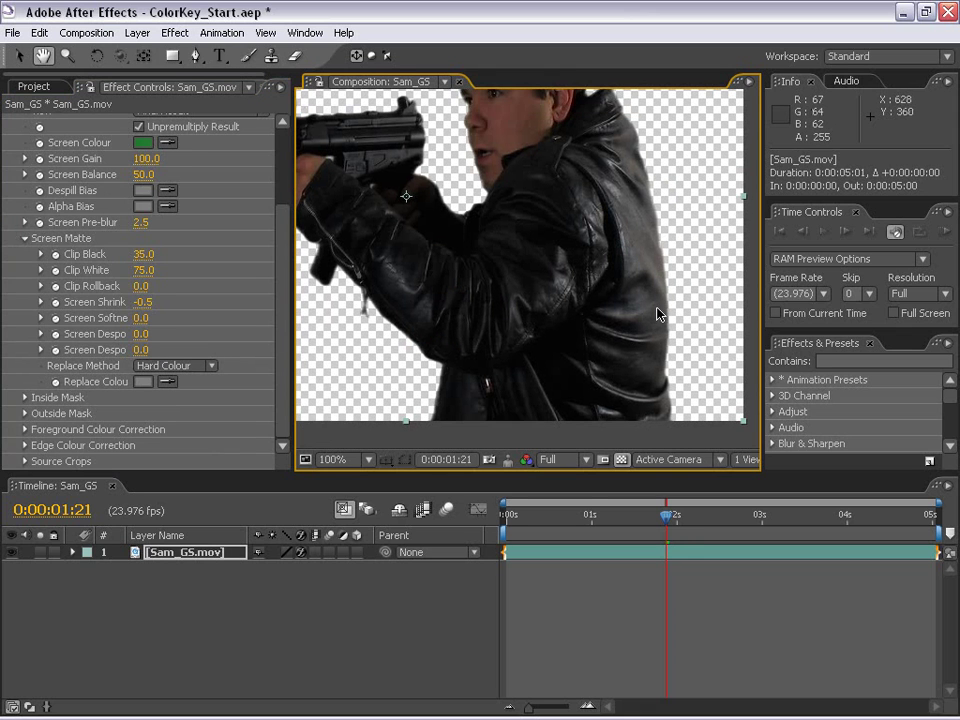
Set the Screen Matte's Replace Colour to the dark grey-green 3C4438 and check the man's jacket.
click(145, 382)
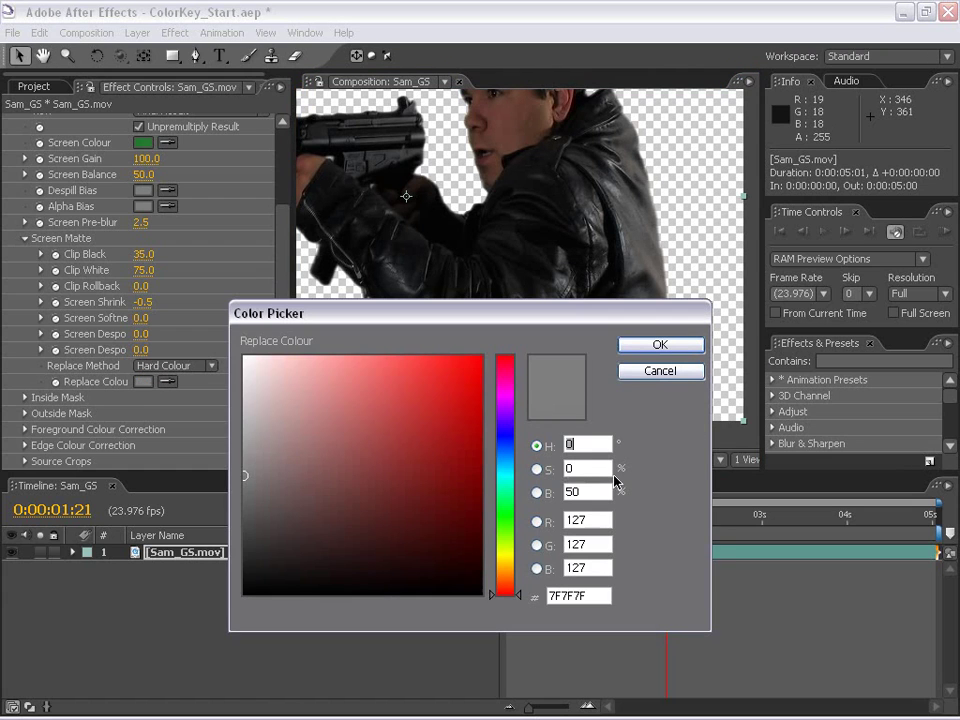
text(103)
mouse_move(261, 529)
mouse_down()
mouse_move(279, 516)
mouse_move(284, 531)
mouse_up()
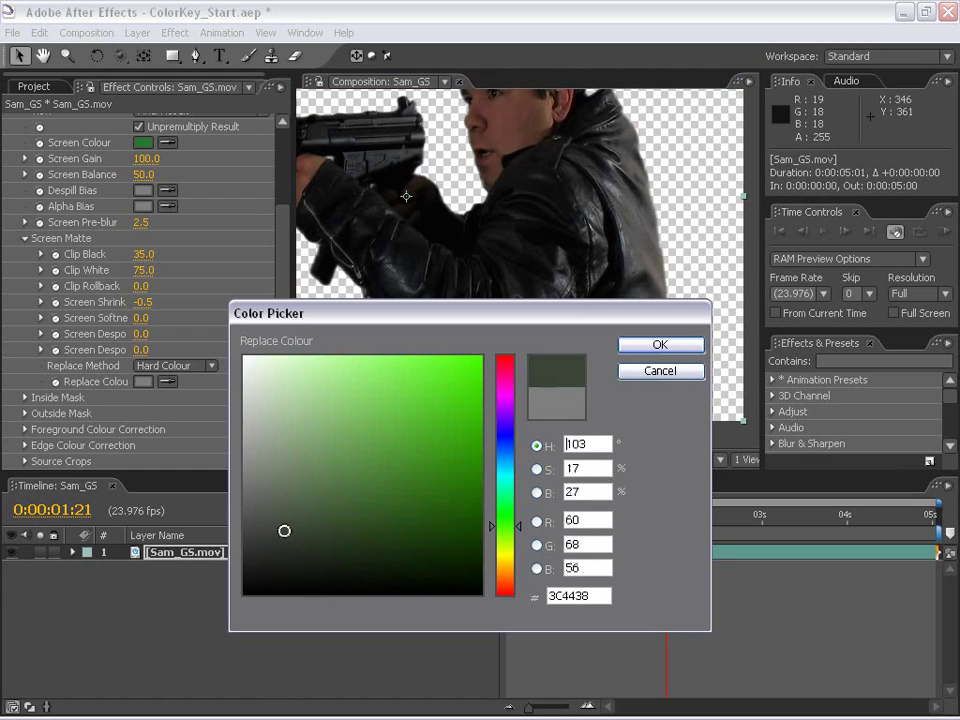
click(662, 344)
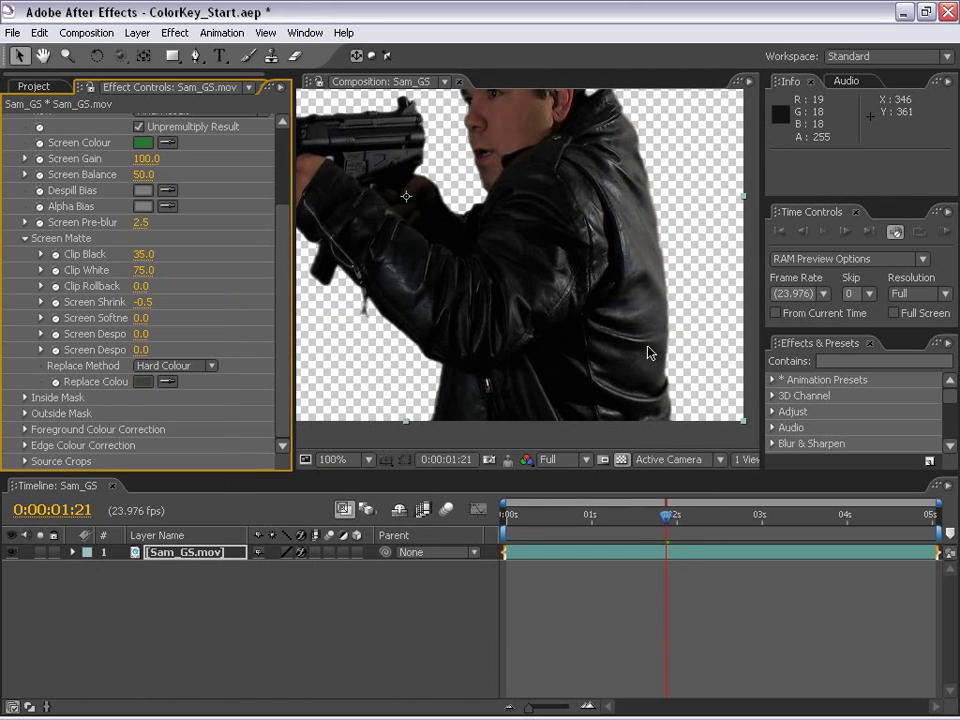
key(h)
drag(596, 276, 510, 315)
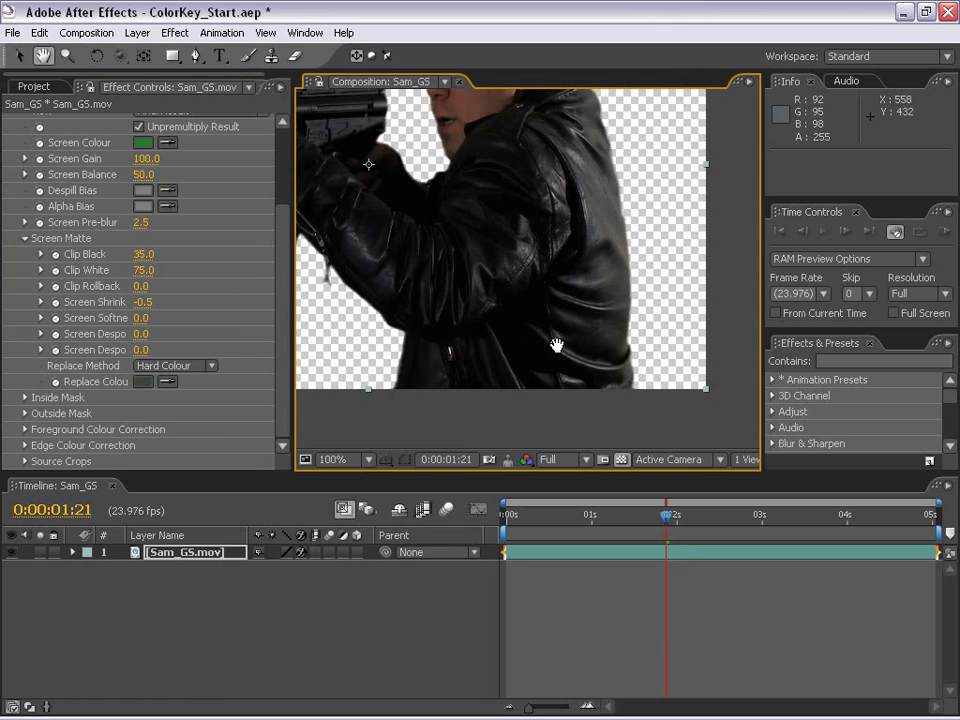
drag(557, 345, 586, 385)
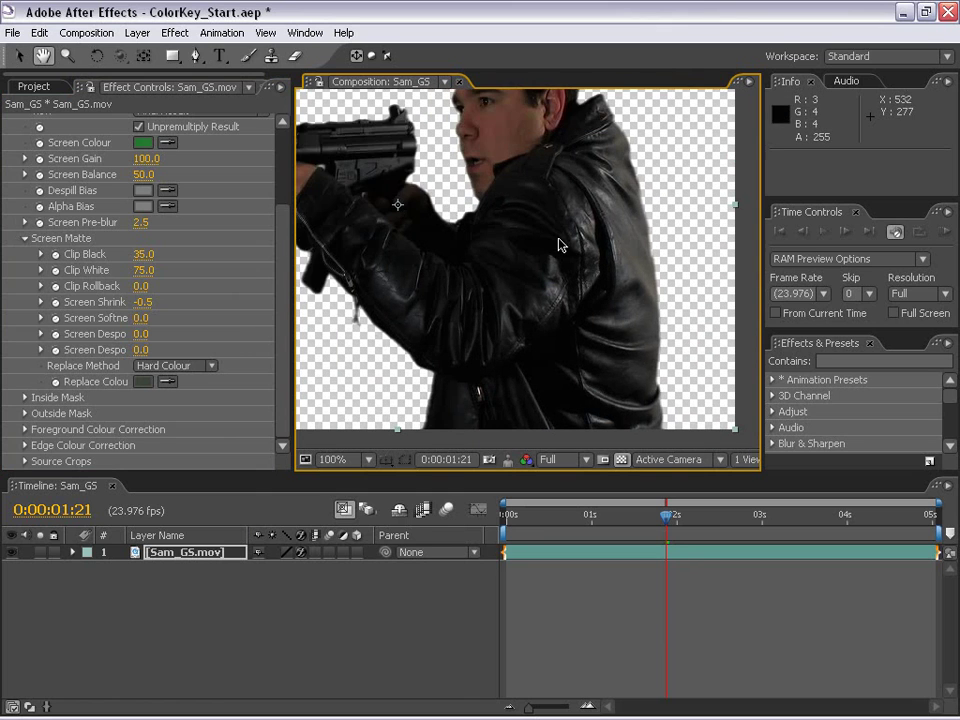
Fine-tune the Replace Colour to a slightly different dark grey-green shade.
click(143, 382)
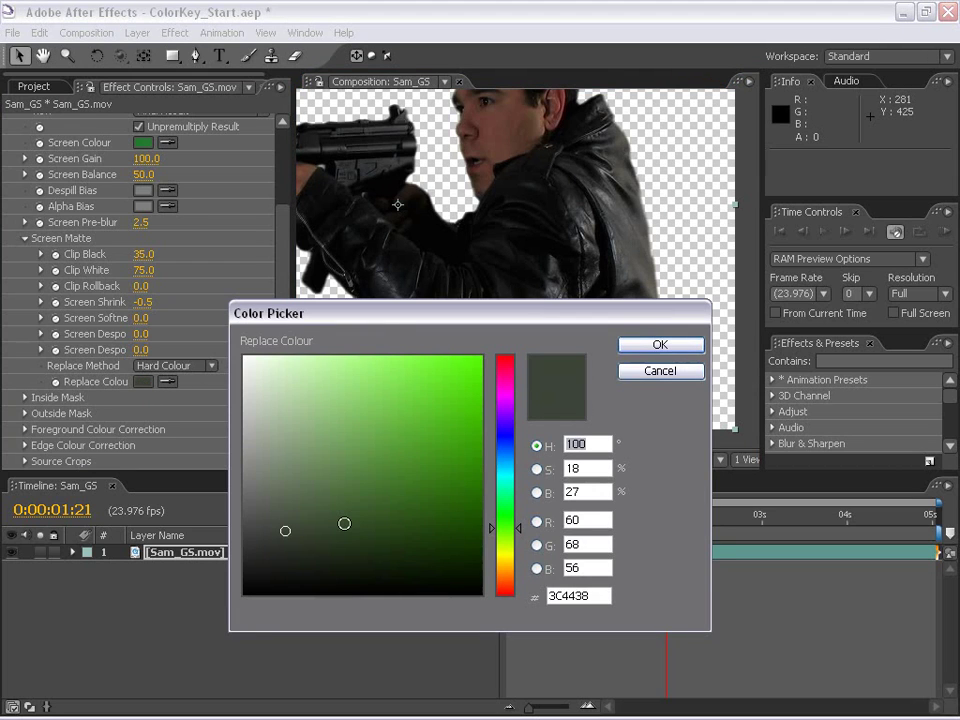
click(295, 535)
drag(295, 535, 288, 531)
click(661, 345)
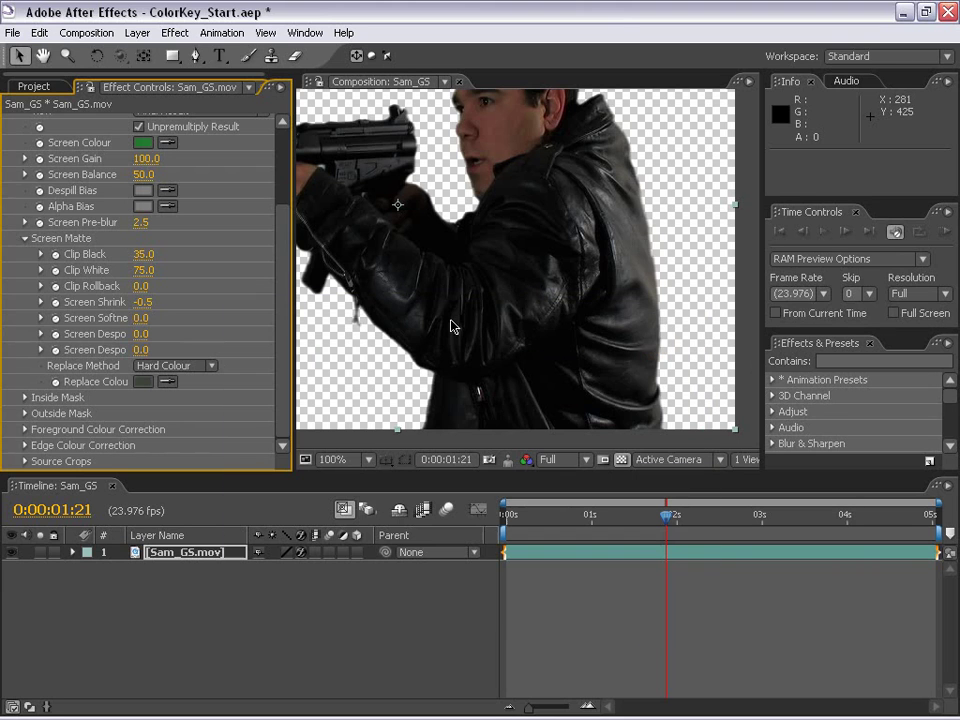
Check the keyed man in the full frame and up close at 0:00:02:08.
scroll(451, 326, down, 1)
key(space)
drag(489, 263, 549, 308)
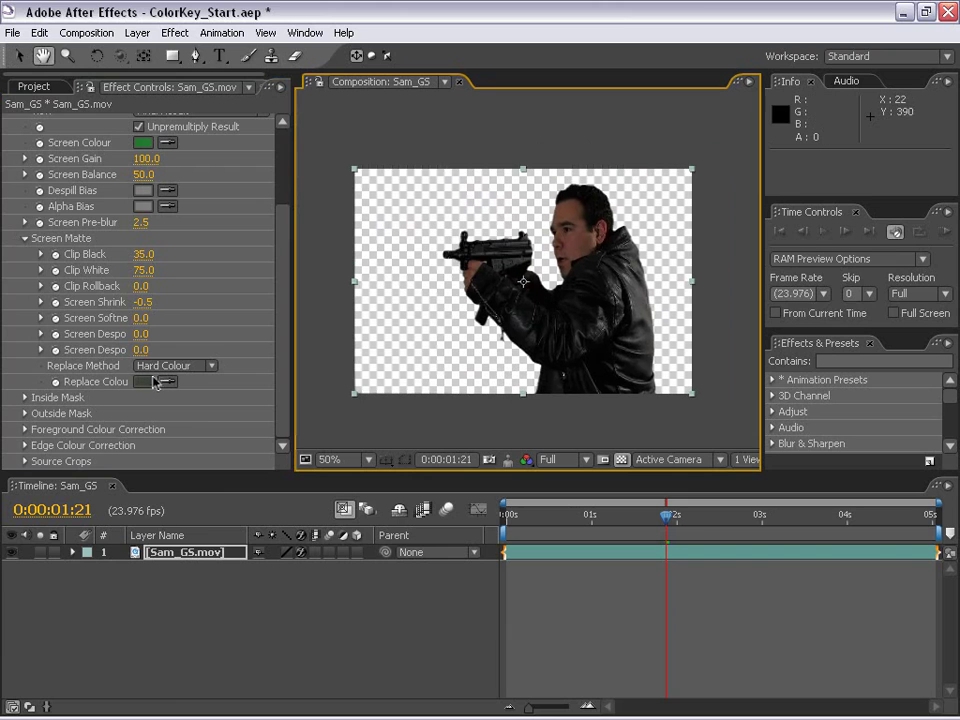
click(628, 568)
drag(621, 515, 707, 515)
scroll(450, 201, up, 1)
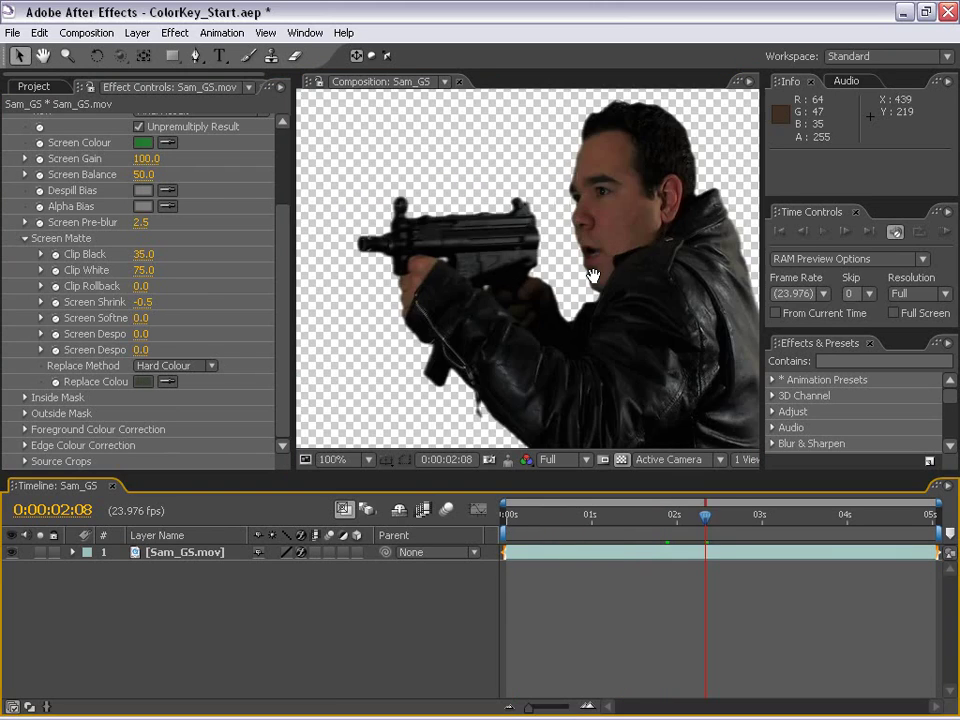
drag(593, 276, 542, 316)
Open the IMG_9394.jpg footage on its own and look over the whole wall picture.
click(39, 87)
click(31, 300)
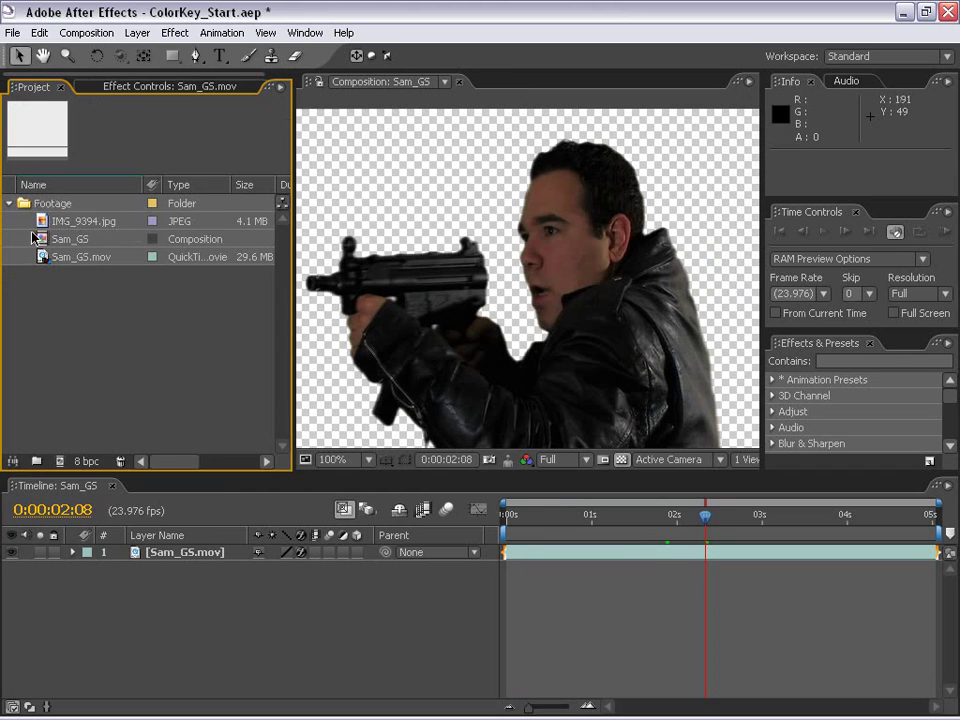
click(43, 223)
mouse_move(43, 224)
mouse_down()
mouse_move(38, 218)
mouse_move(162, 338)
mouse_move(32, 220)
mouse_up()
double_click(32, 220)
scroll(553, 343, down, 8)
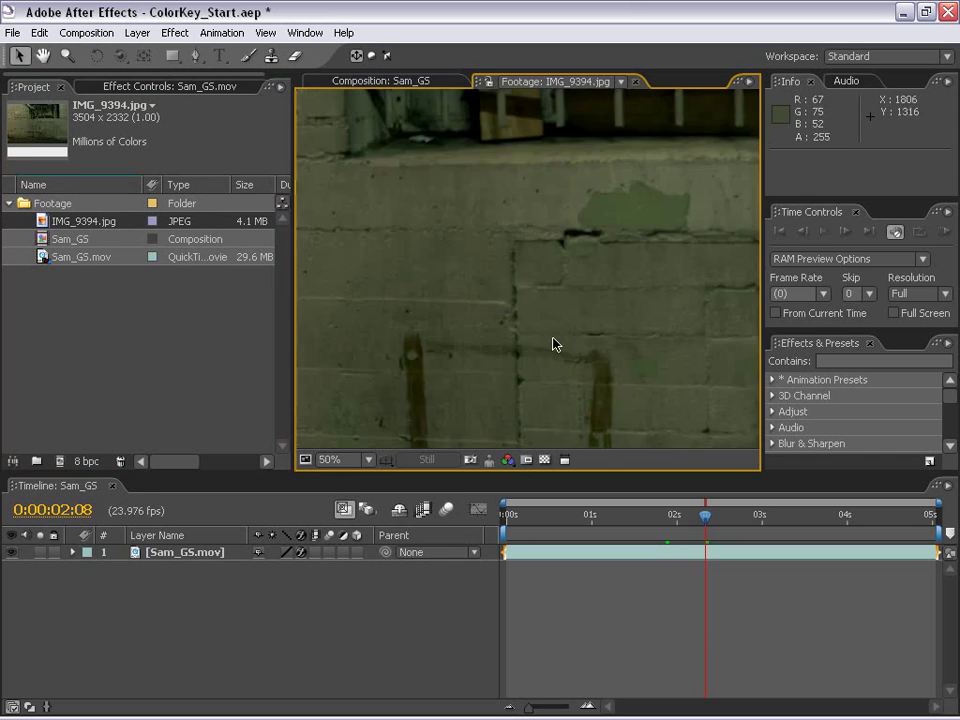
scroll(515, 337, up, 2)
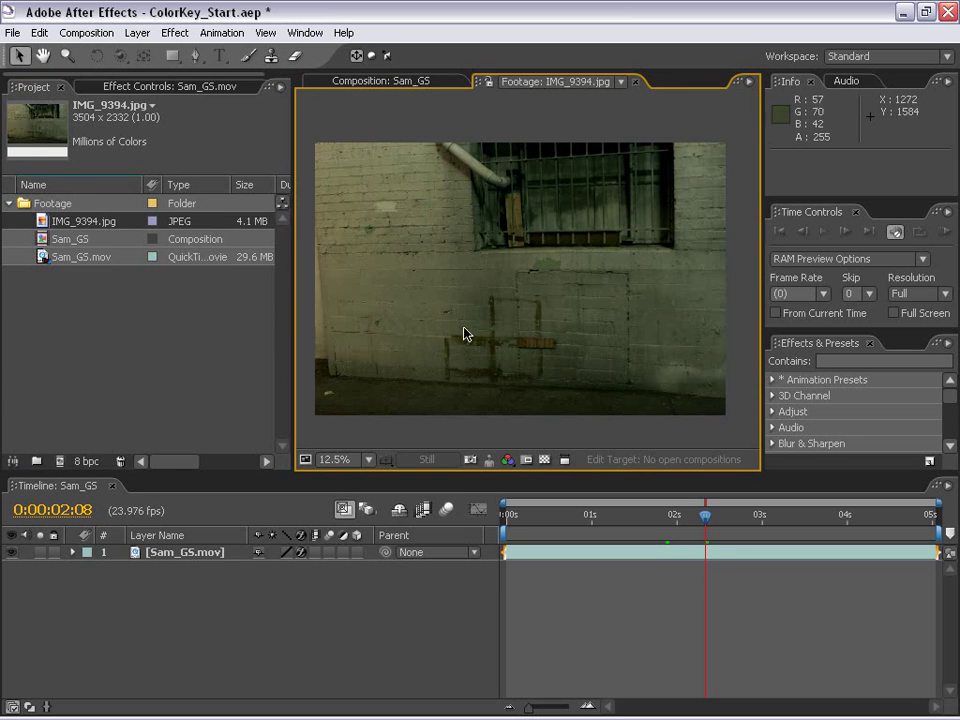
Return to the Sam_GS composition, add IMG_9394.jpg beneath the Sam_GS.mov layer and align its in point to the composition start.
click(375, 82)
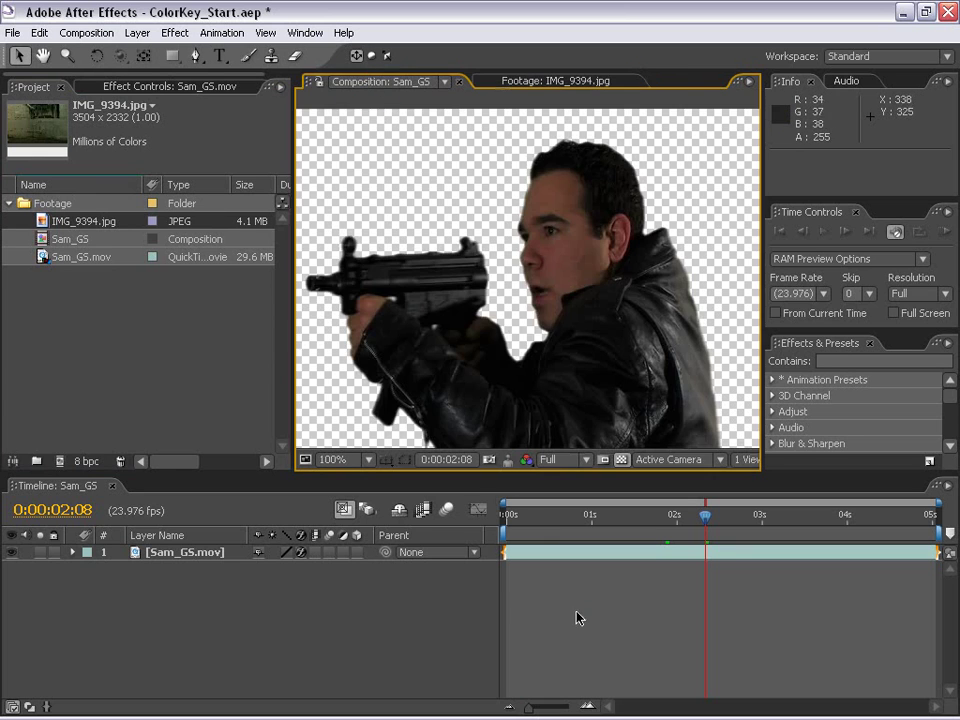
scroll(478, 340, down, 2)
drag(478, 340, 505, 288)
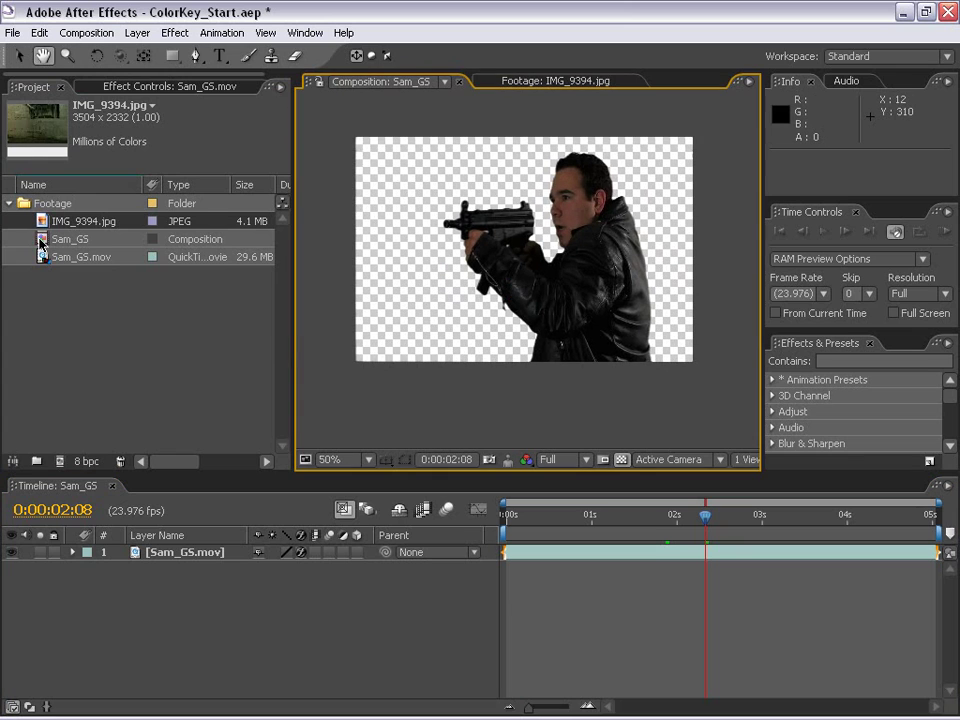
drag(60, 221, 215, 575)
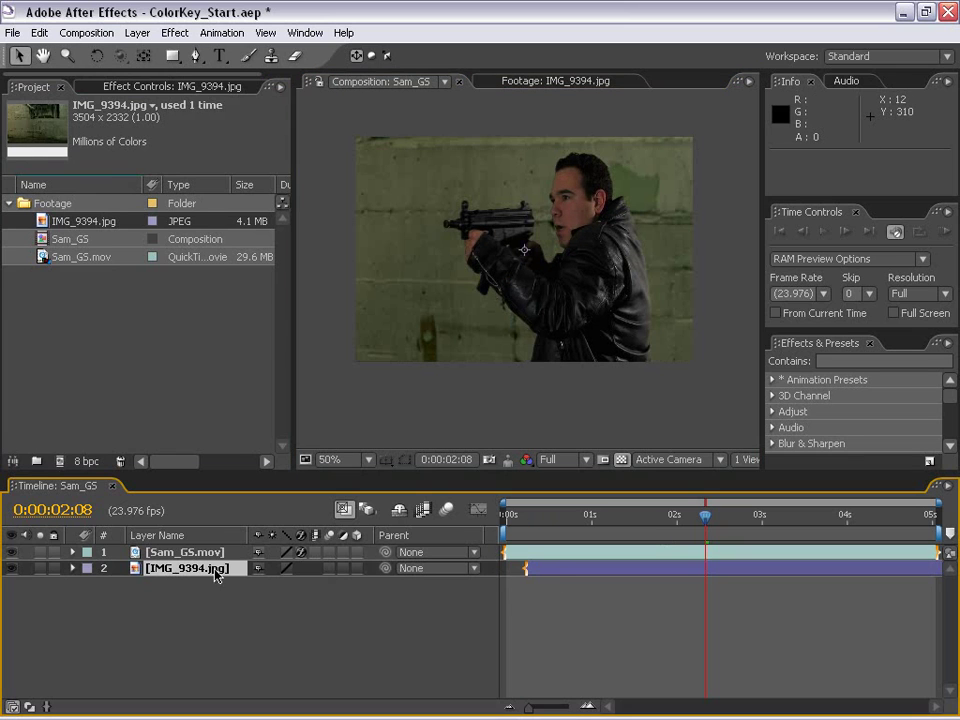
key(alt+Home)
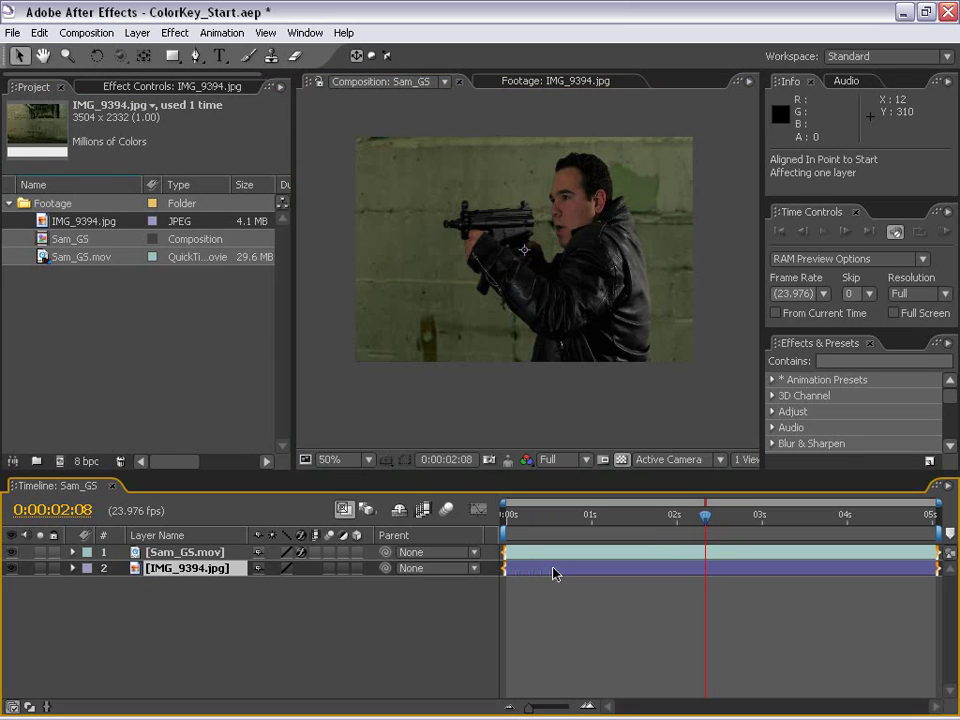
Scale the IMG_9394.jpg layer down to about 26% and shift it slightly downward behind the man.
scroll(540, 350, down, 2)
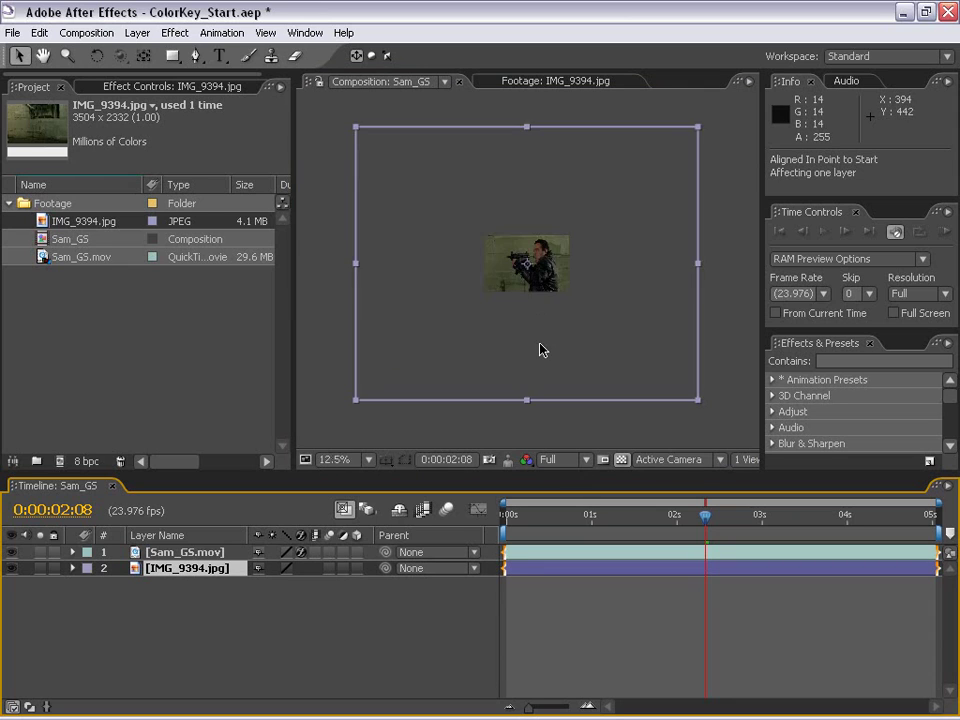
scroll(540, 350, up, 2)
key(comma)
key(comma)
key(comma)
key(comma)
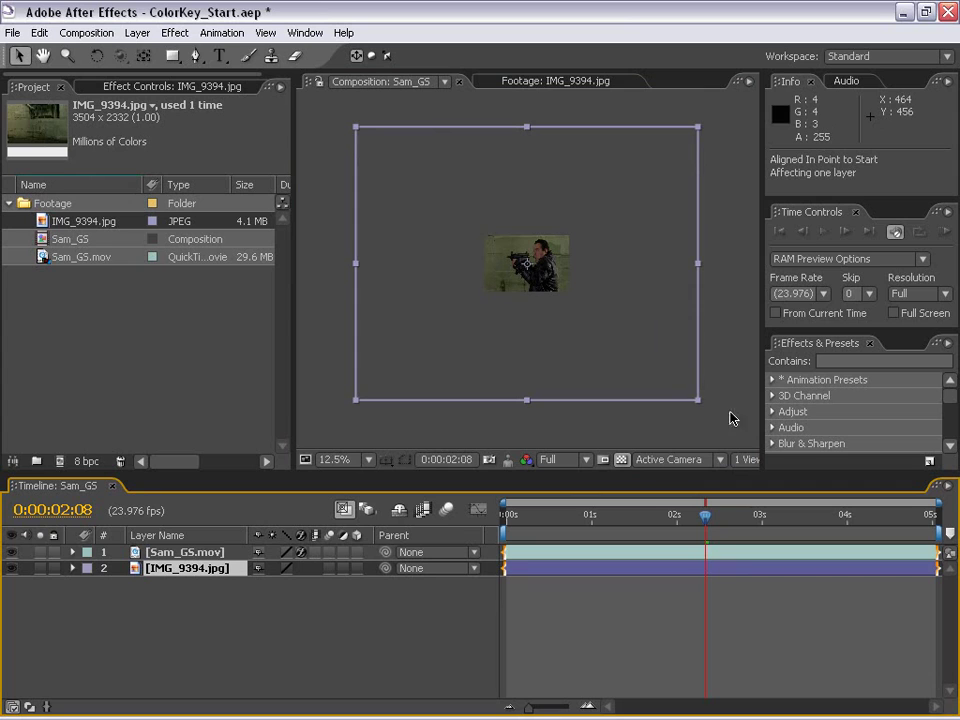
drag(699, 400, 590, 303)
scroll(510, 327, up, 6)
scroll(510, 327, down, 2)
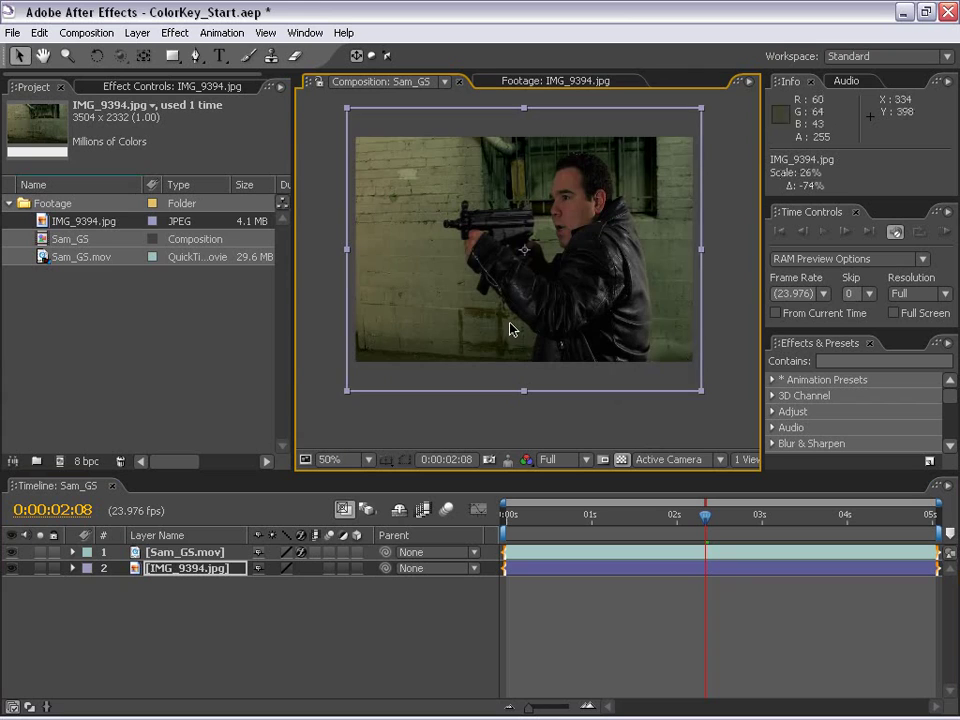
drag(700, 390, 712, 394)
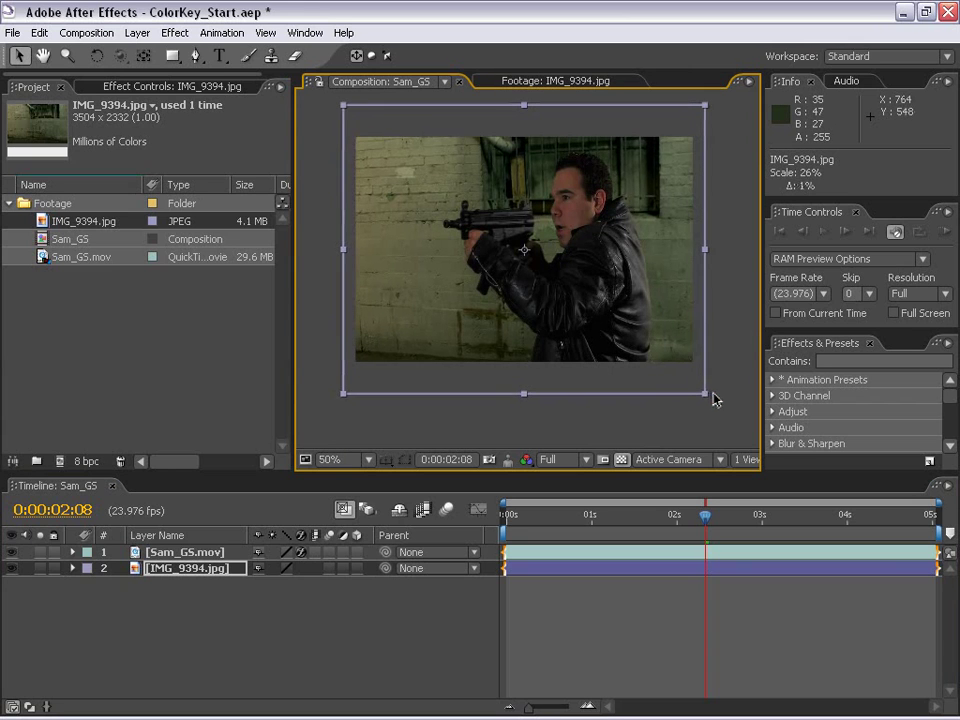
drag(659, 363, 655, 385)
At 0:00:01:06, enlarge the IMG_9394.jpg layer slightly and move it to position 346.0, 268.0.
click(564, 535)
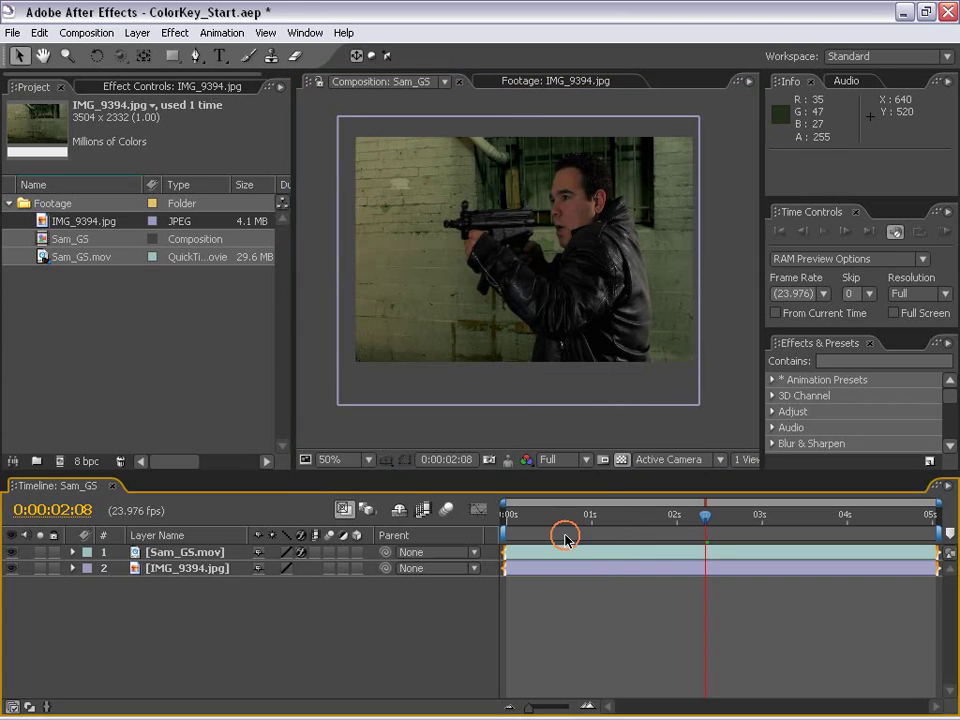
click(611, 503)
click(632, 393)
drag(700, 405, 715, 422)
drag(663, 402, 660, 404)
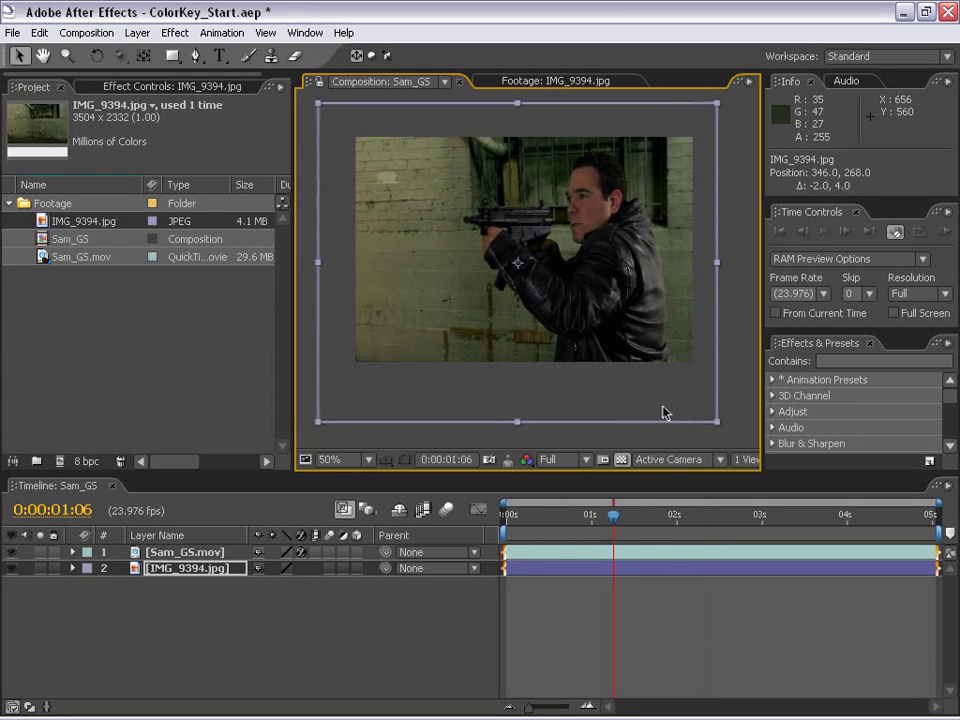
Watch a full-screen RAM preview of the composite and move to the frame at 0:00:00:20.
click(519, 229)
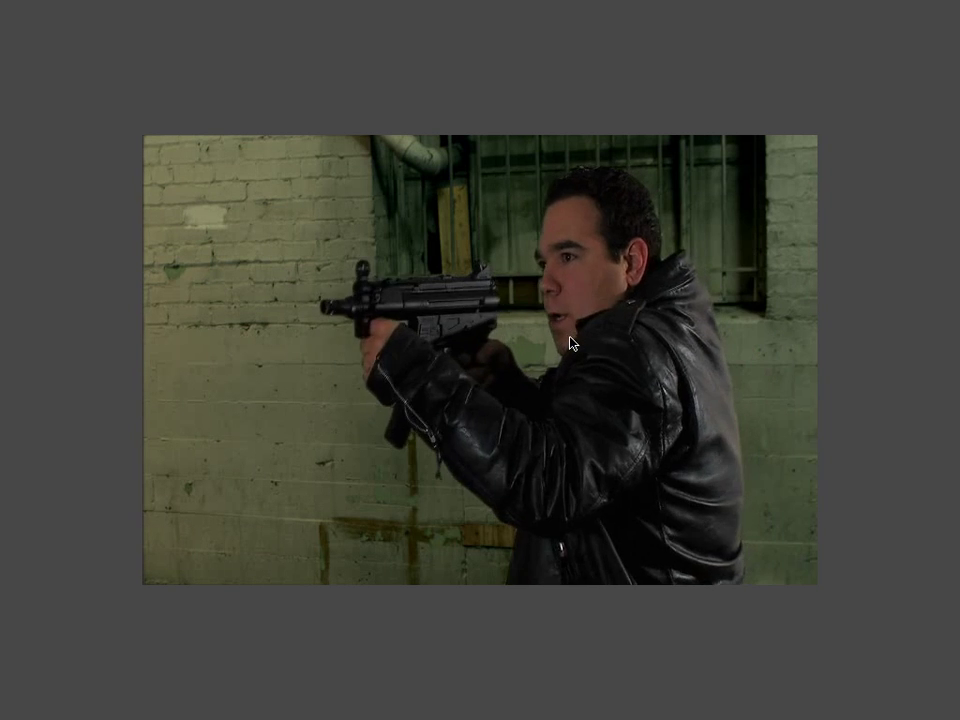
click(590, 560)
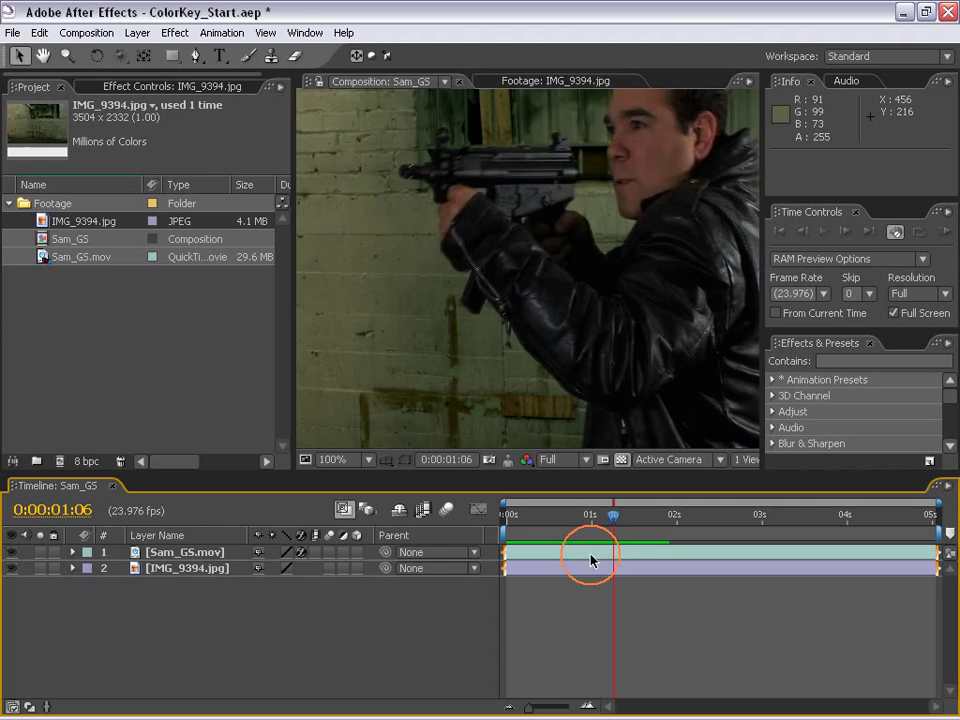
click(392, 561)
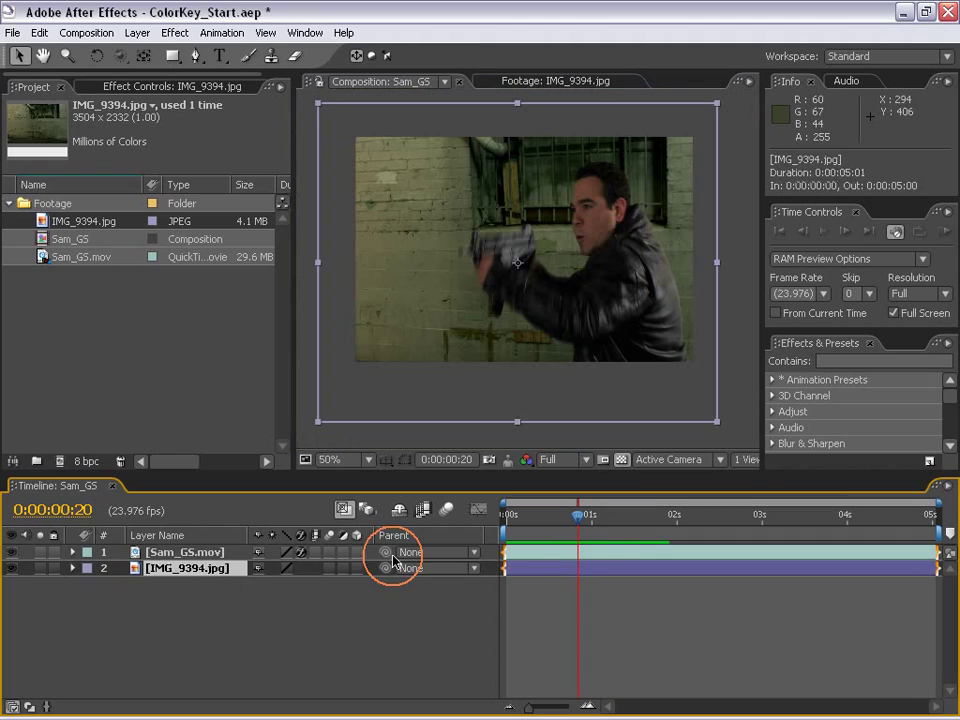
Apply the Simple Choker matte effect to the Sam_GS.mov layer.
click(176, 556)
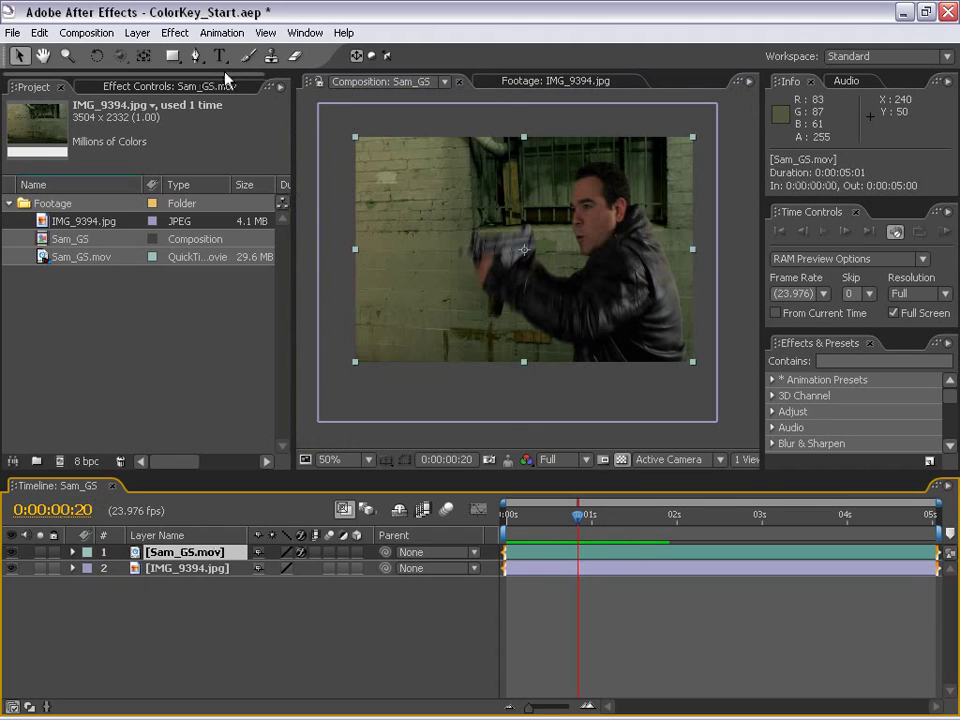
click(175, 32)
mouse_move(222, 286)
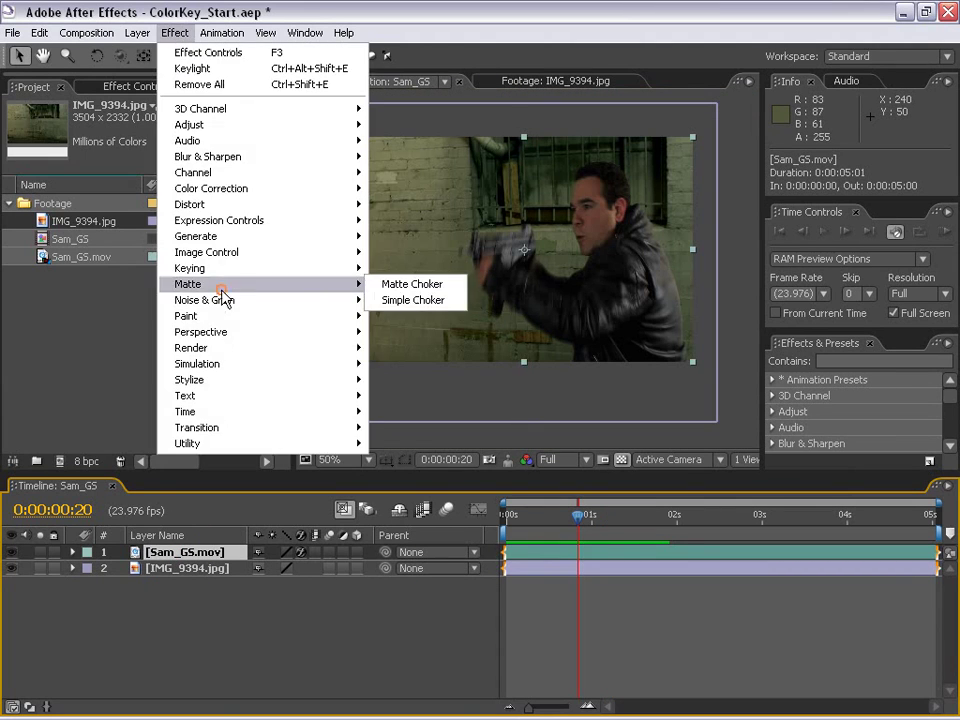
click(440, 300)
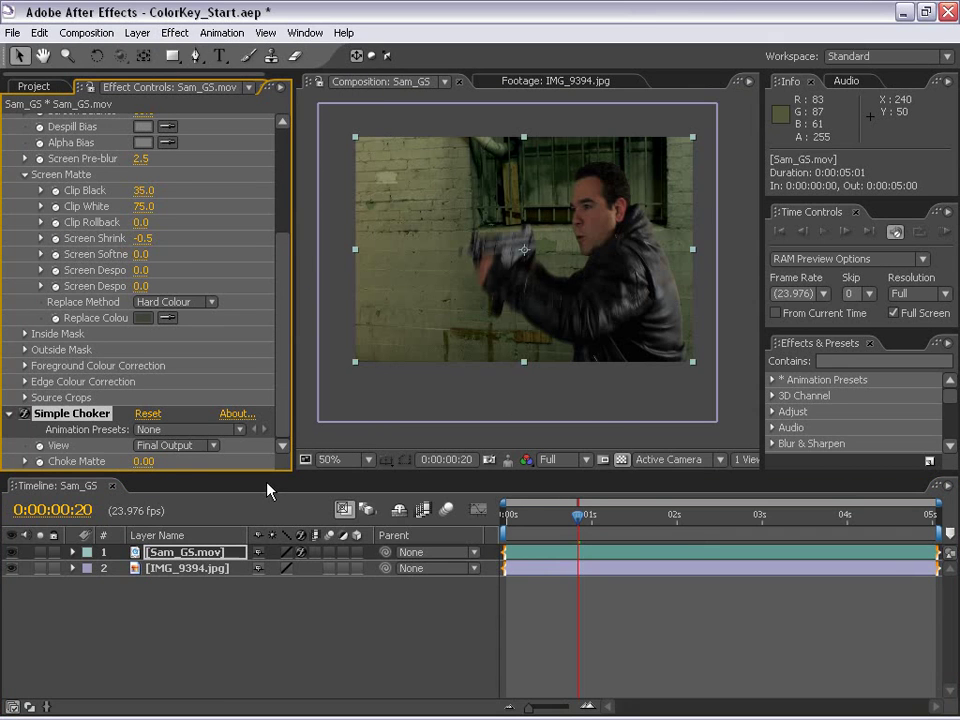
Set Simple Choker's Choke Matte to 0.75.
click(143, 461)
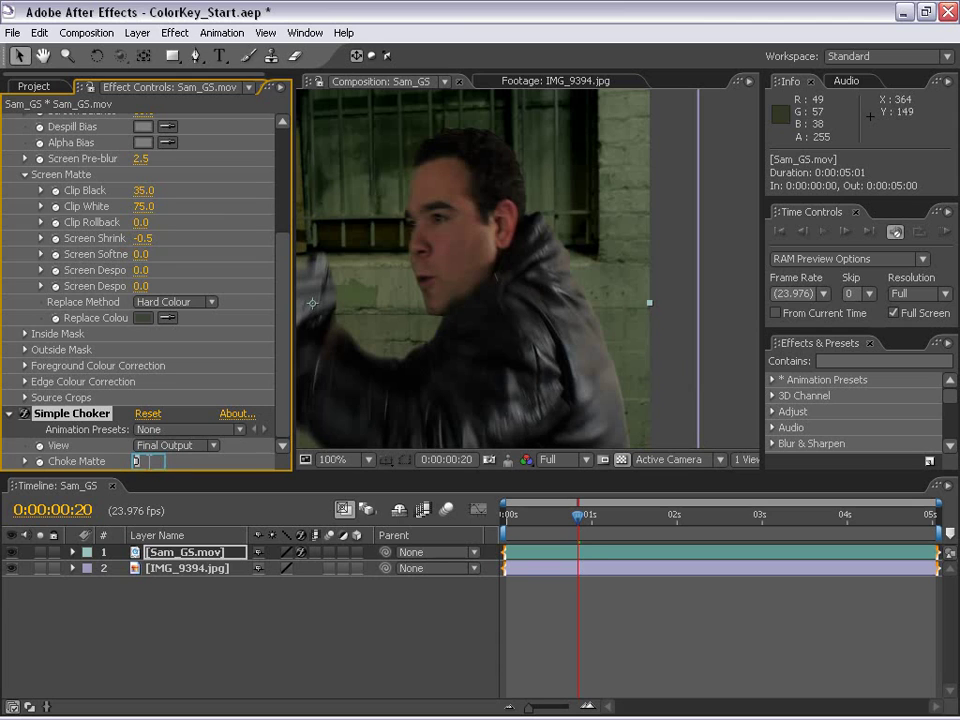
key(BackSpace)
text(.75)
key(Return)
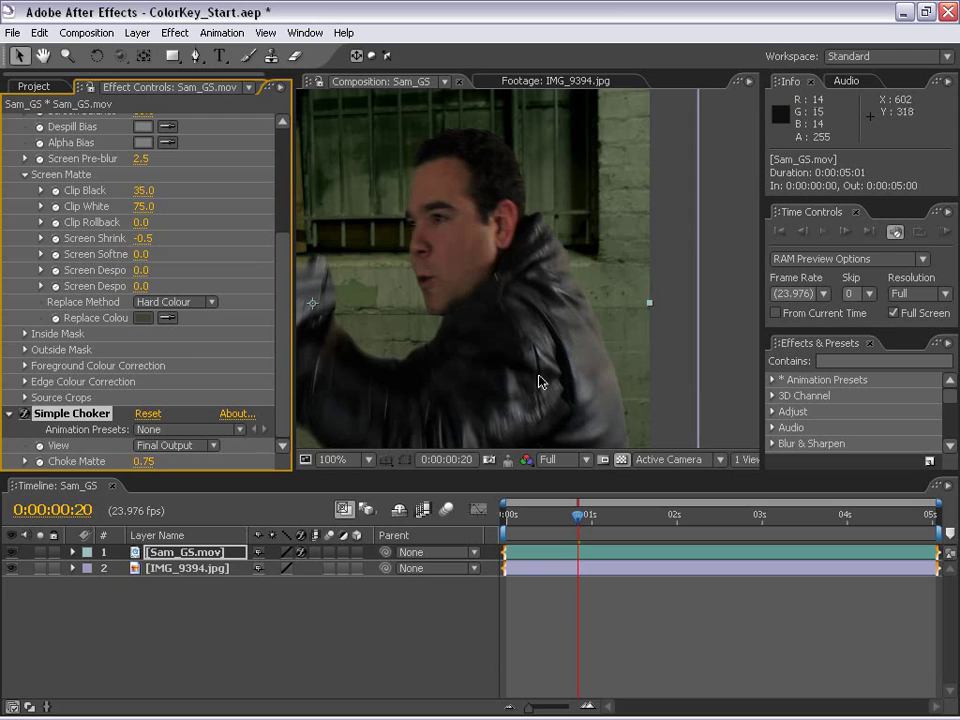
Raise Simple Choker's Choke Matte to 1.50 and check the edges of the arms and jacket.
click(145, 461)
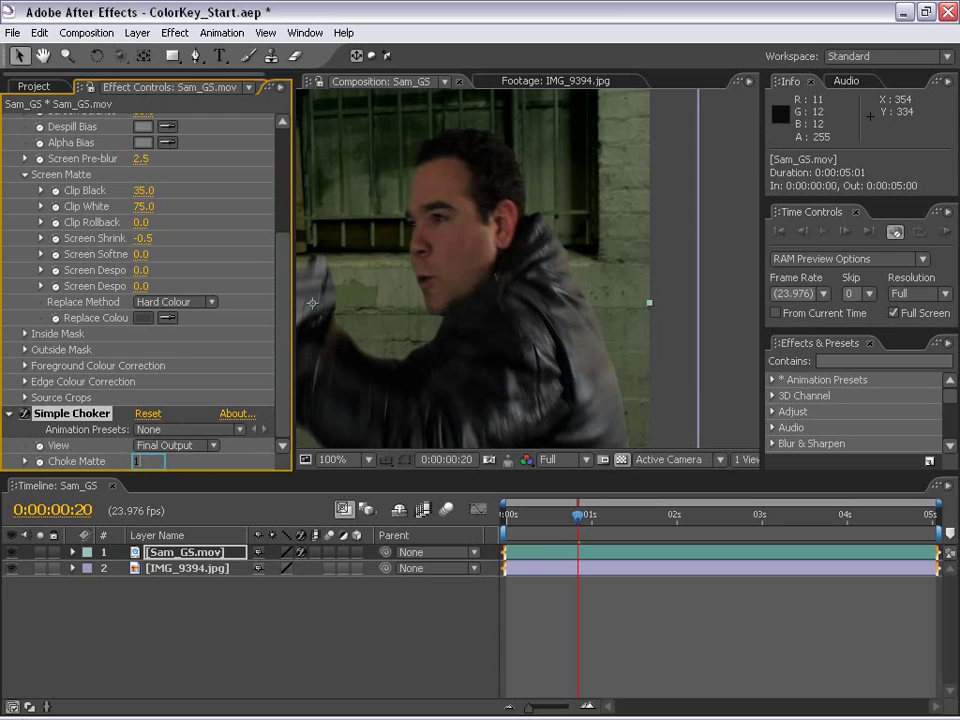
text(1.5)
key(Return)
key(h)
scroll(465, 302, up, 2)
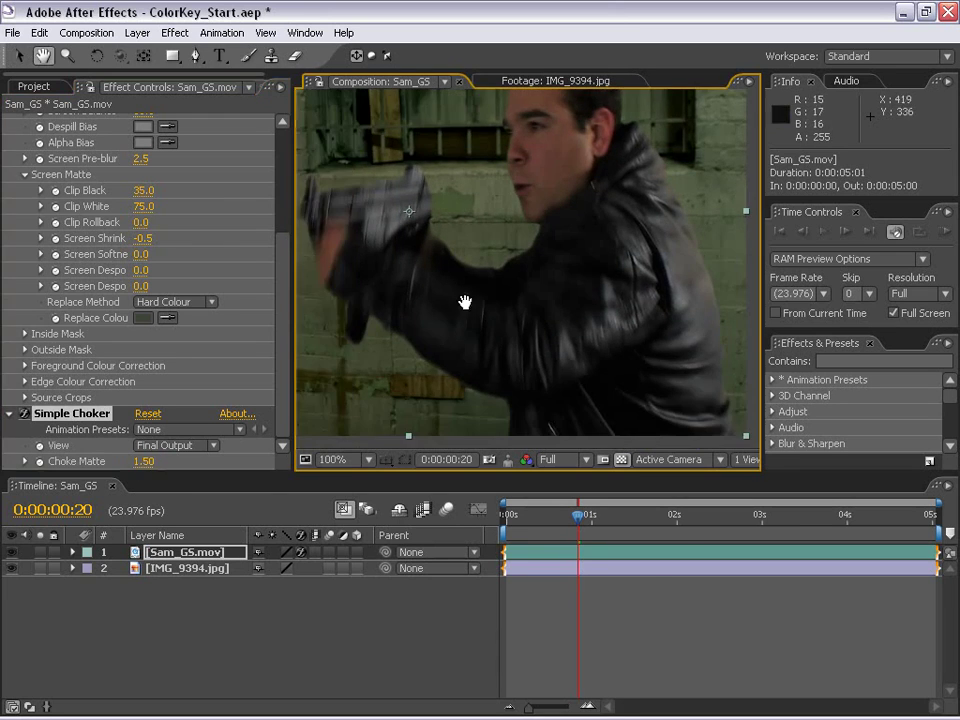
drag(450, 335, 434, 396)
Toggle Simple Choker to compare the matte edges, and inspect the man's hair up close.
click(24, 412)
key(v)
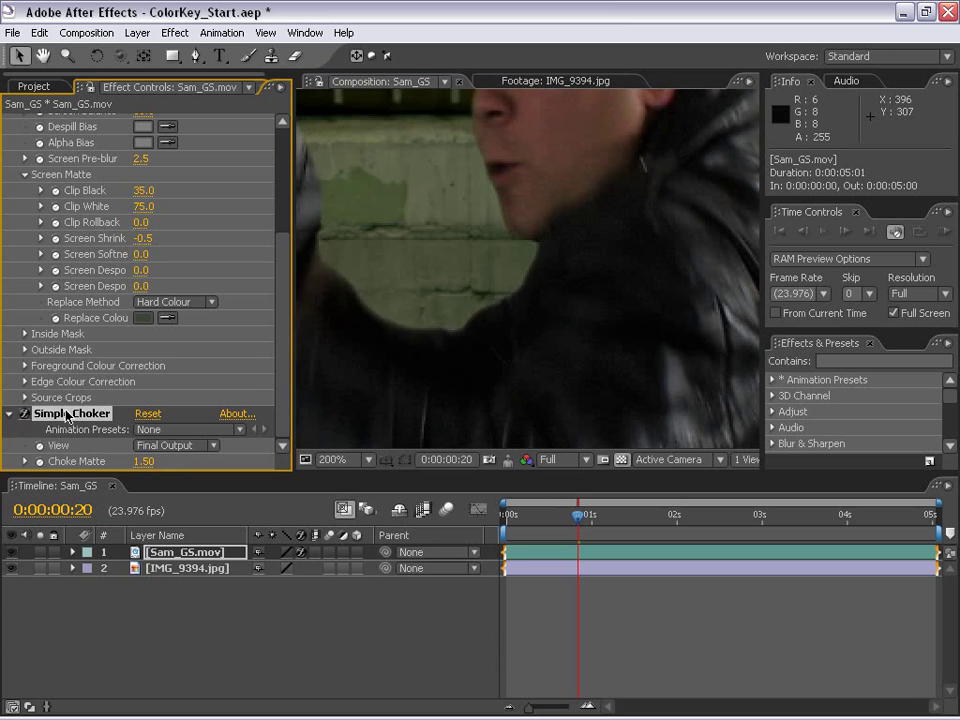
key(h)
drag(474, 199, 452, 298)
Set Simple Choker's Choke Matte to 1.00 and check the edges around the man.
click(143, 461)
text(1)
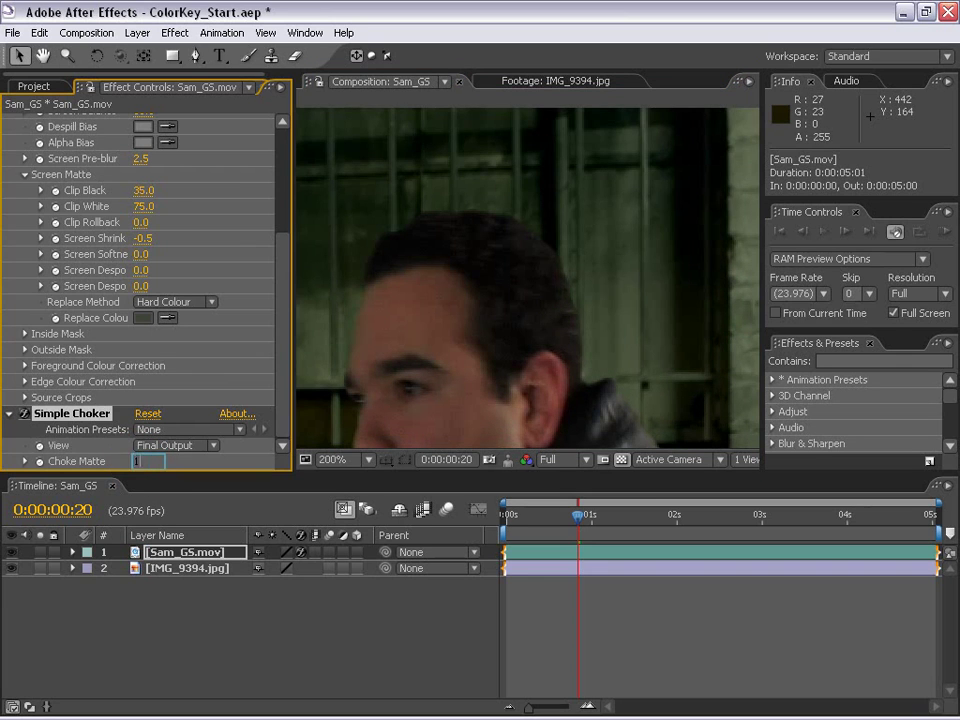
key(Return)
drag(503, 407, 542, 219)
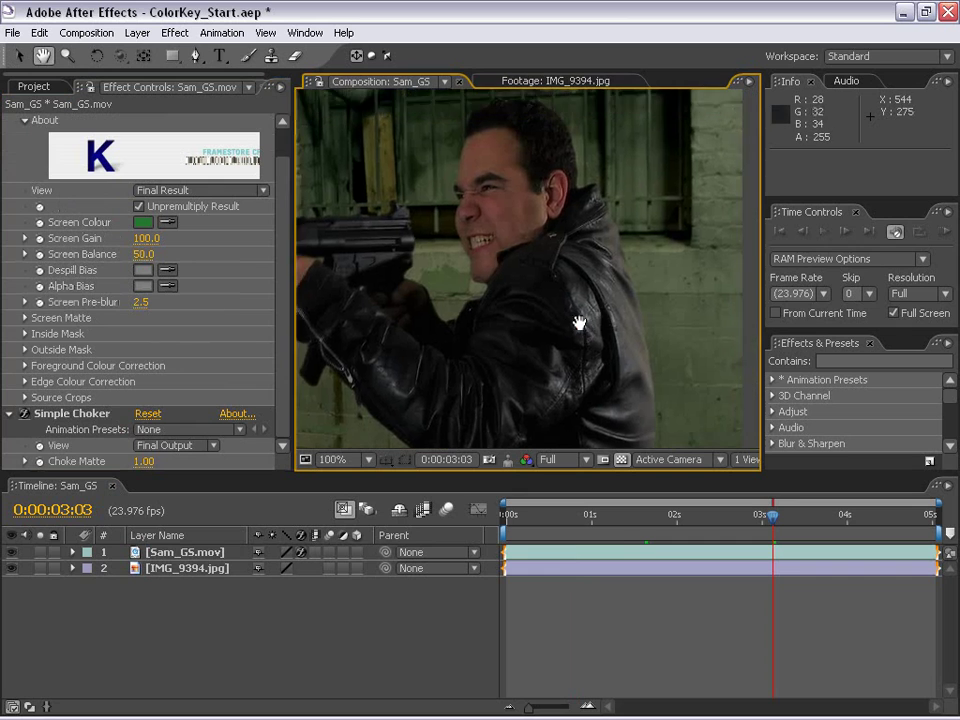
key(comma)
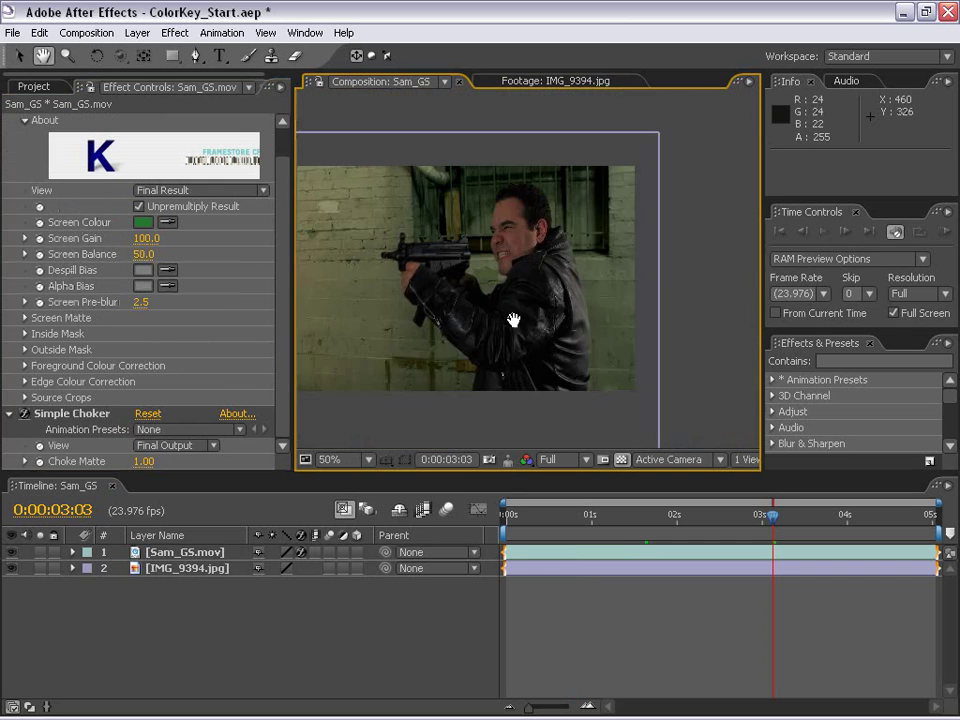
click(610, 645)
drag(512, 319, 560, 266)
key(v)
key(ctrl+z)
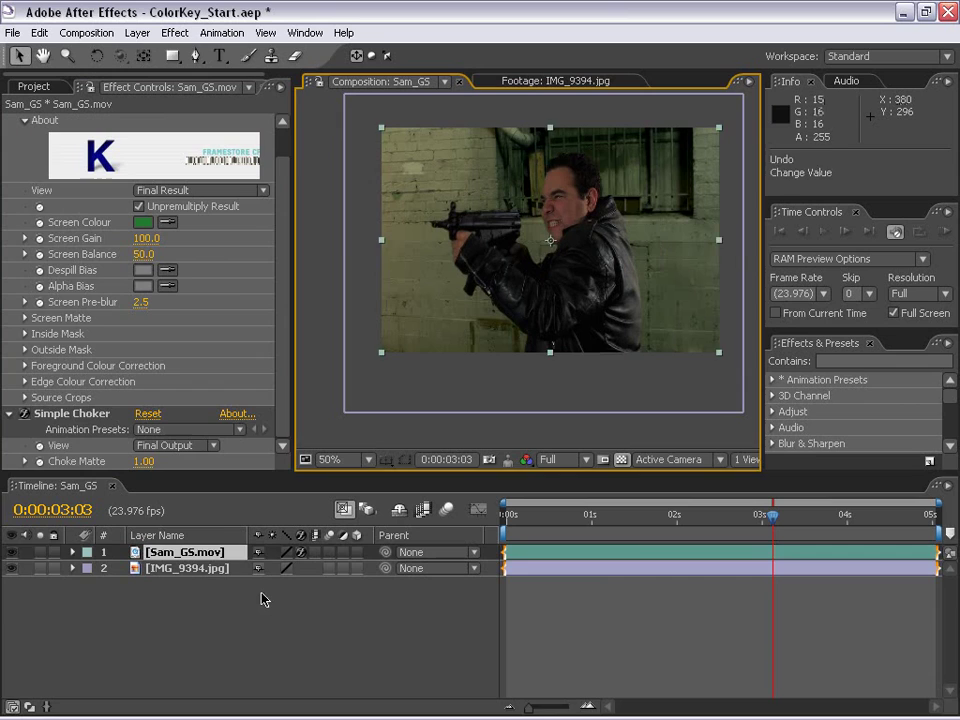
Inspect the keyed man up close, hiding and restoring the IMG_9394.jpg background layer for comparison.
click(177, 571)
scroll(584, 258, up, 2)
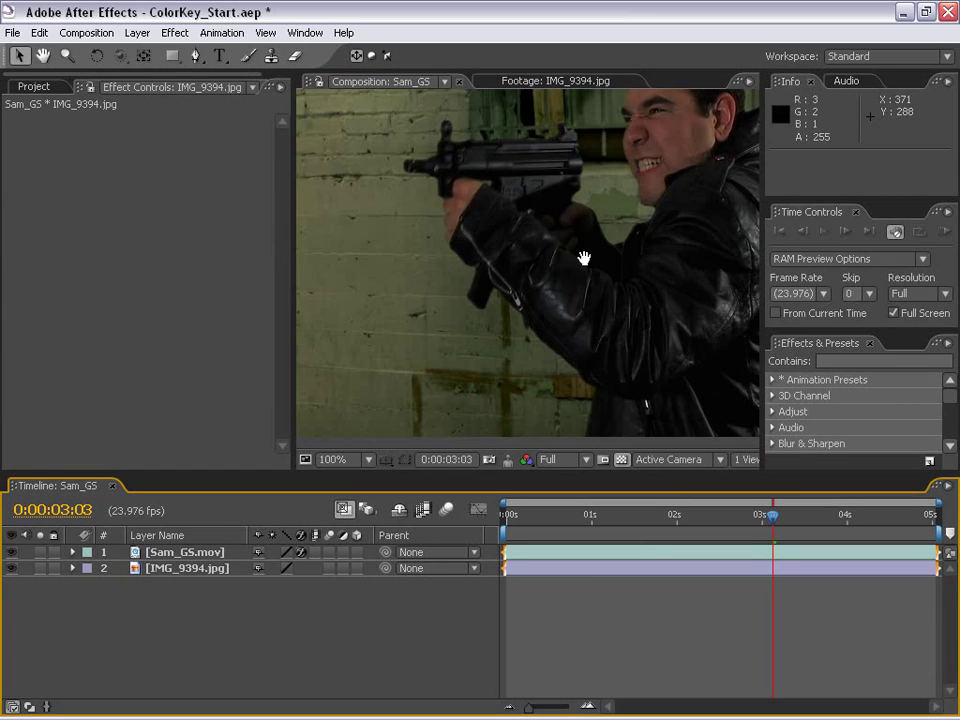
scroll(584, 258, down, 2)
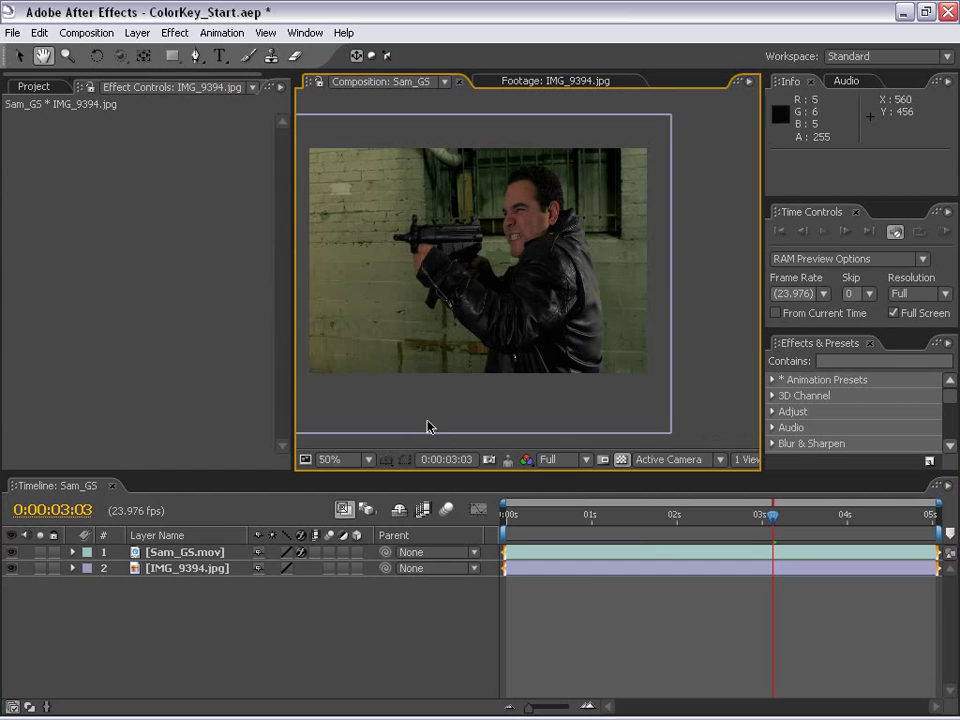
scroll(500, 265, up, 2)
drag(500, 265, 455, 300)
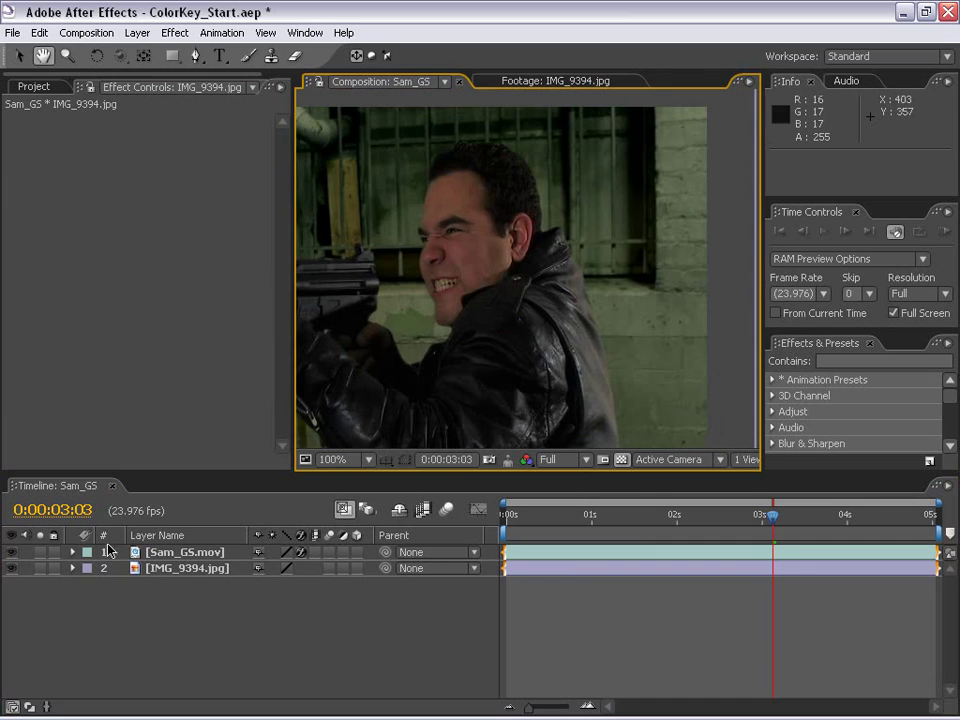
click(12, 568)
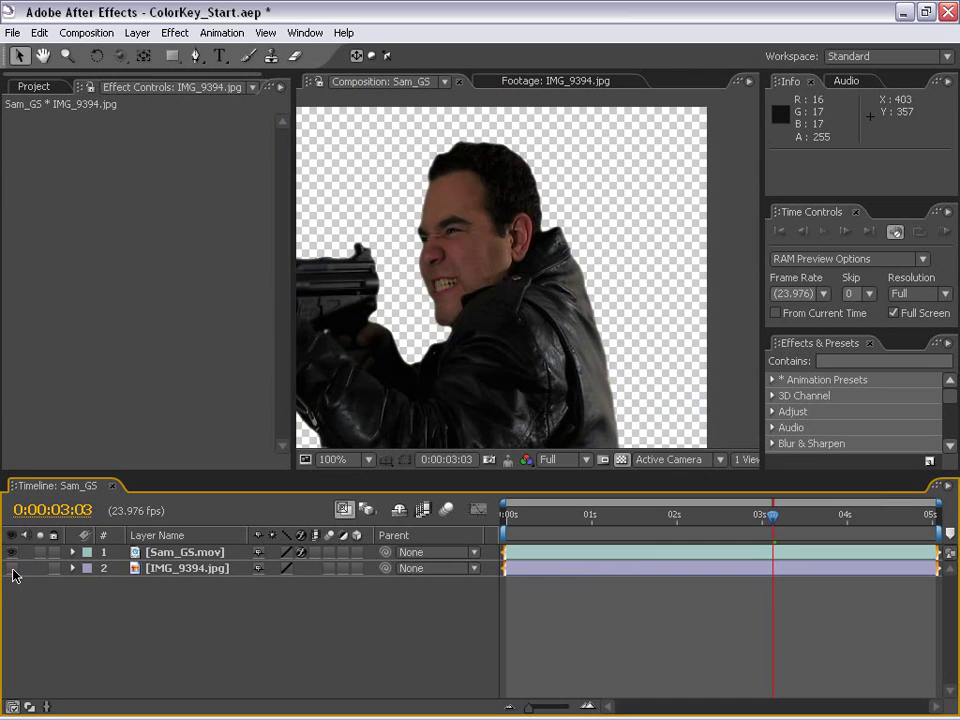
click(12, 568)
scroll(671, 231, down, 2)
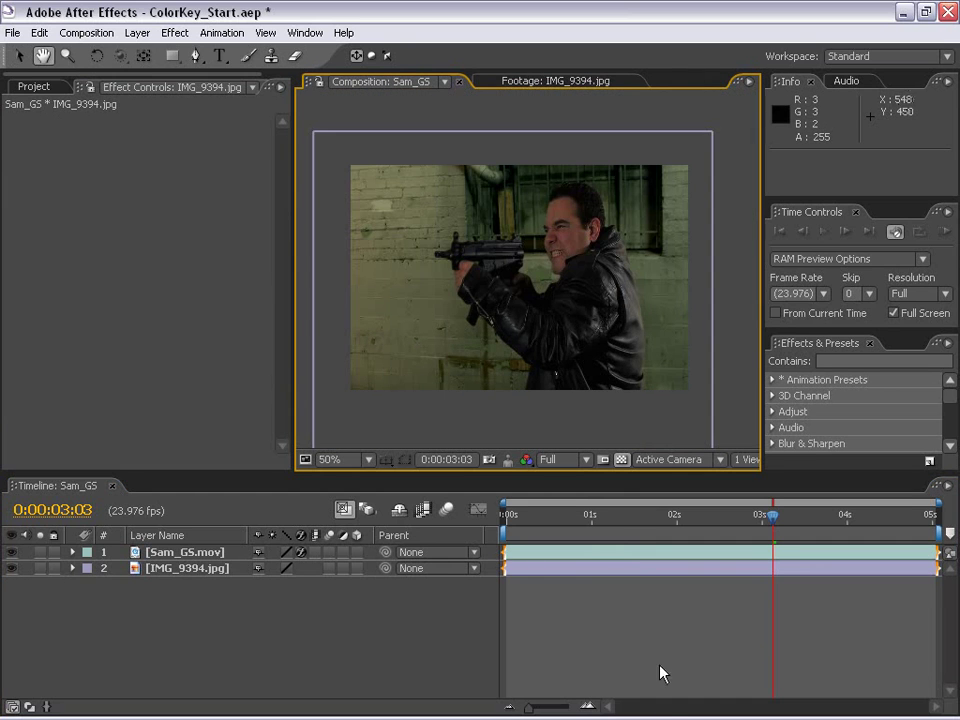
Apply the Levels color correction effect to the Sam_GS.mov layer and widen the effect settings area.
click(612, 545)
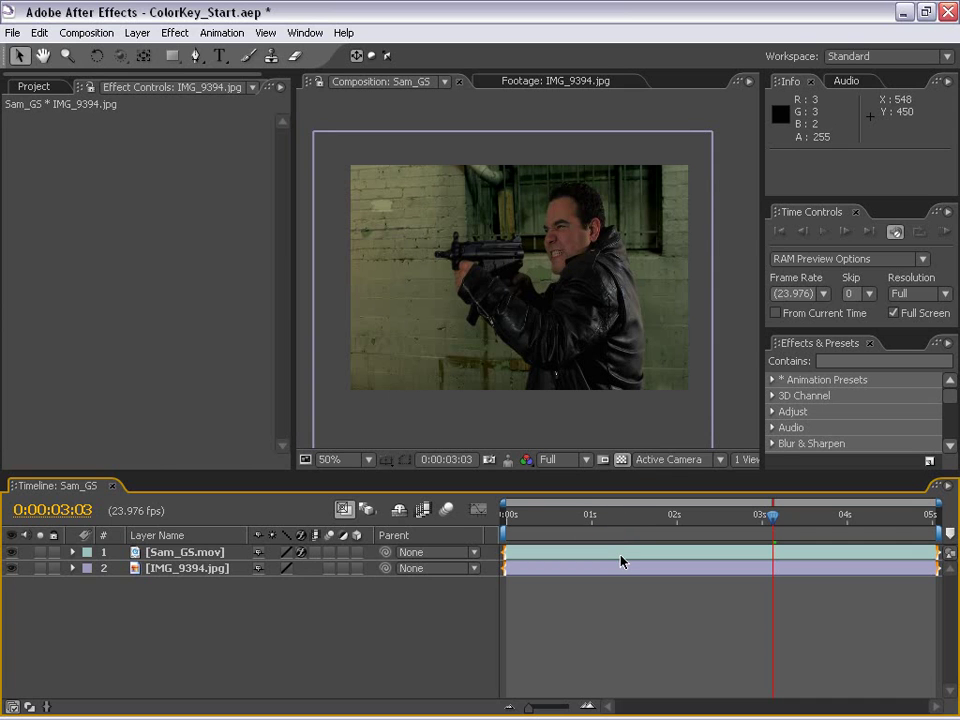
click(564, 548)
click(215, 637)
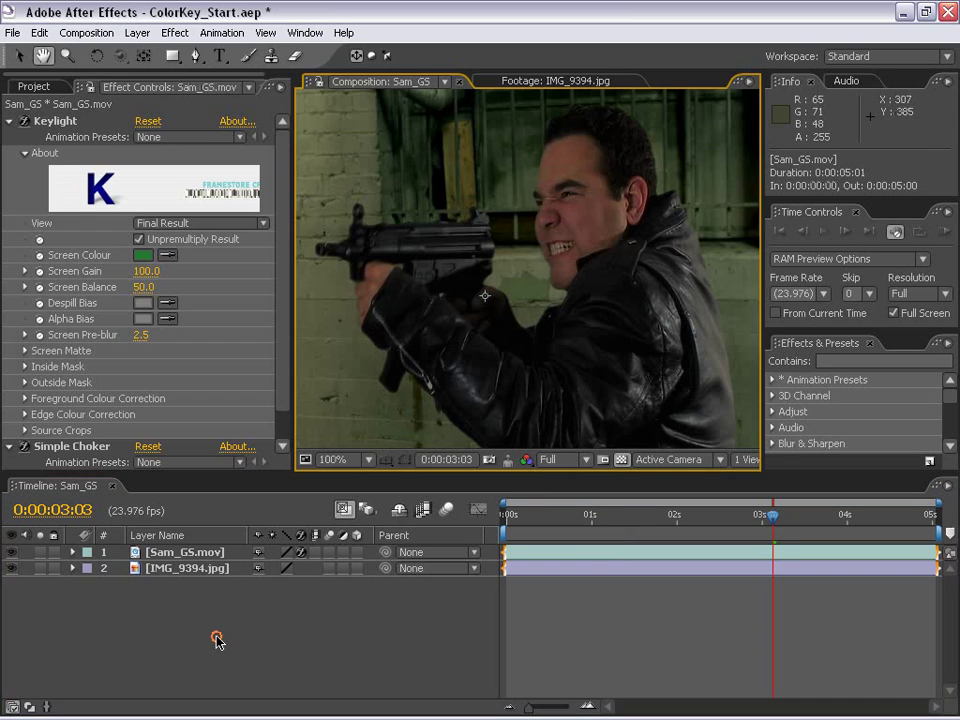
click(193, 556)
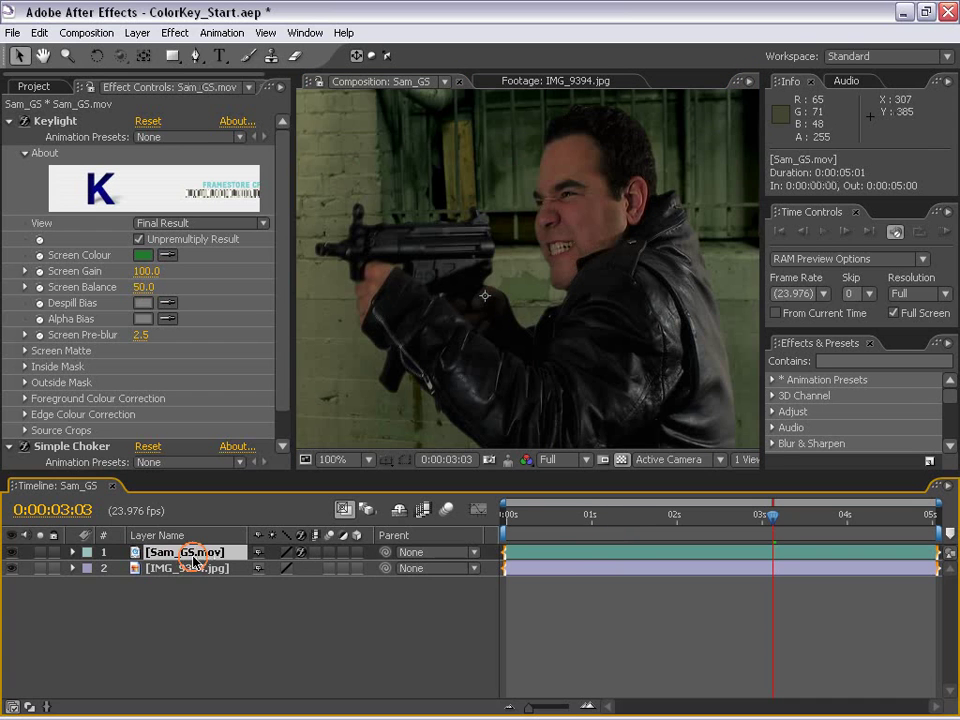
click(174, 32)
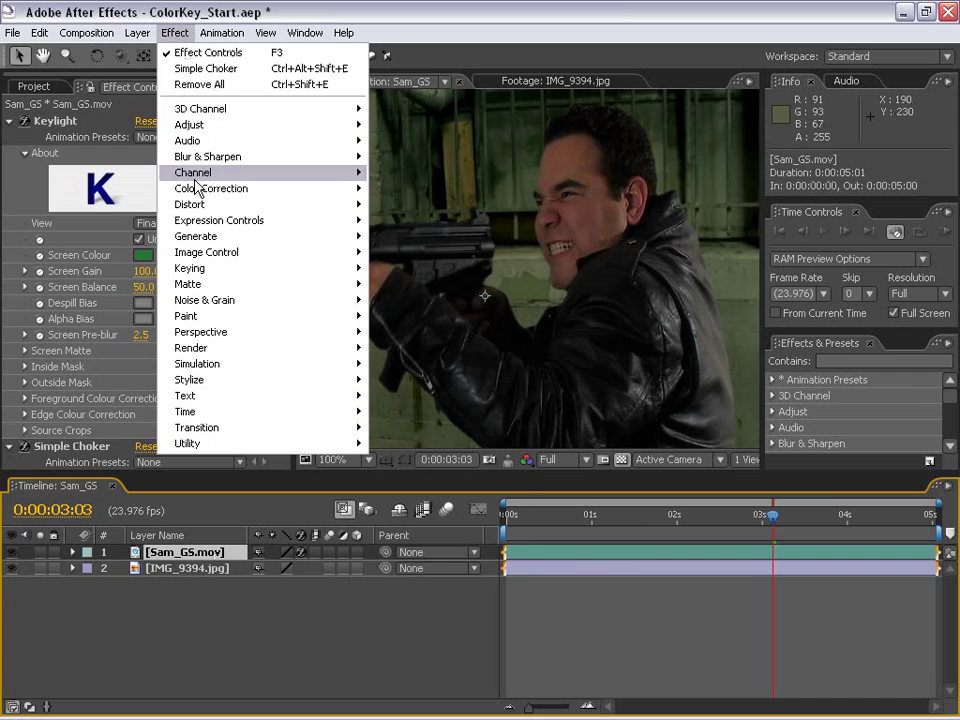
mouse_move(218, 198)
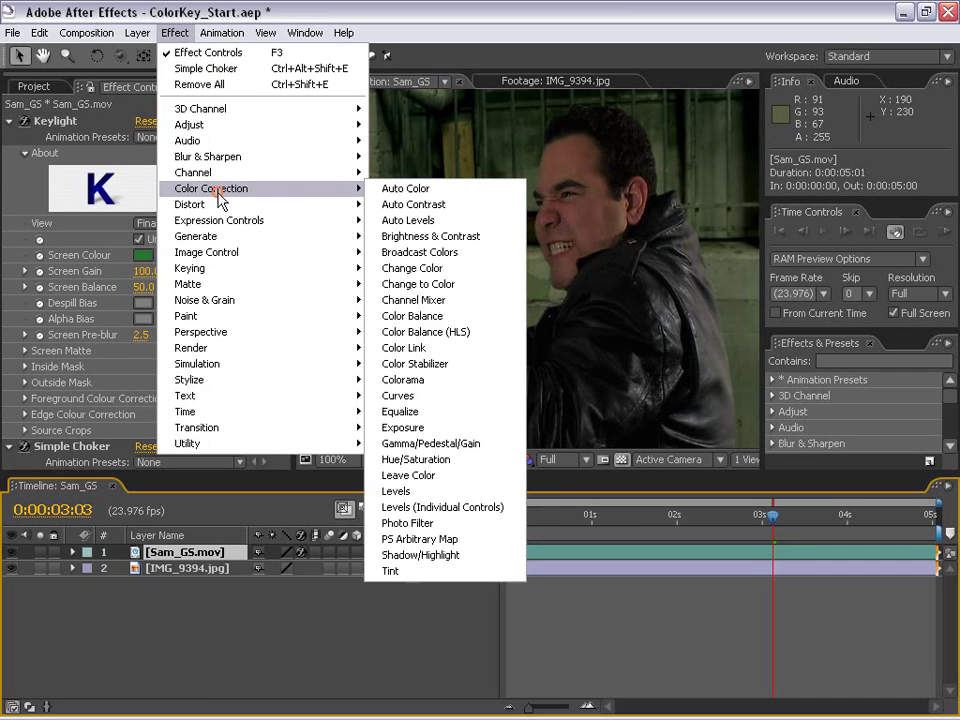
click(396, 491)
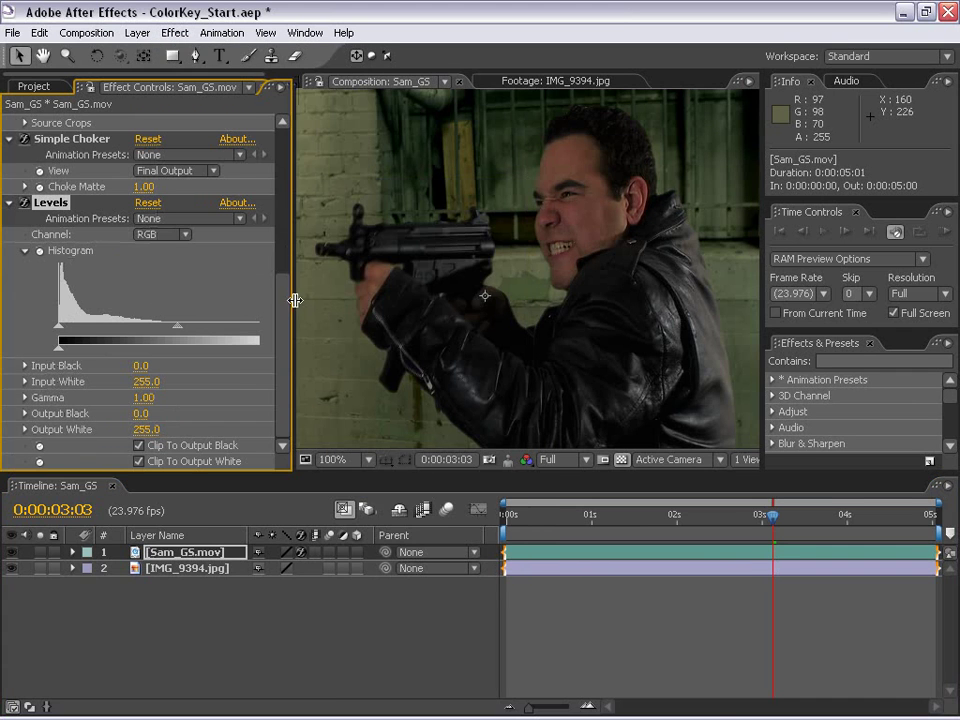
drag(296, 300, 312, 300)
Compare the colors and dark tones of the man's jacket and face with the surrounding wall and window.
scroll(538, 251, down, 1)
key(space)
scroll(574, 281, up, 1)
drag(538, 251, 562, 314)
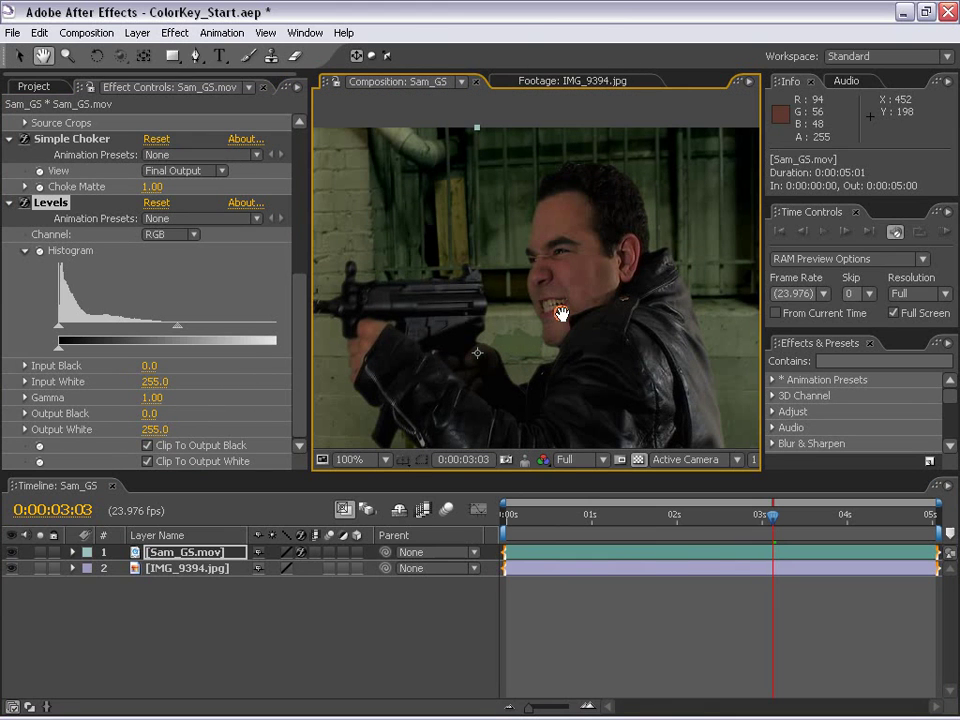
drag(561, 314, 541, 273)
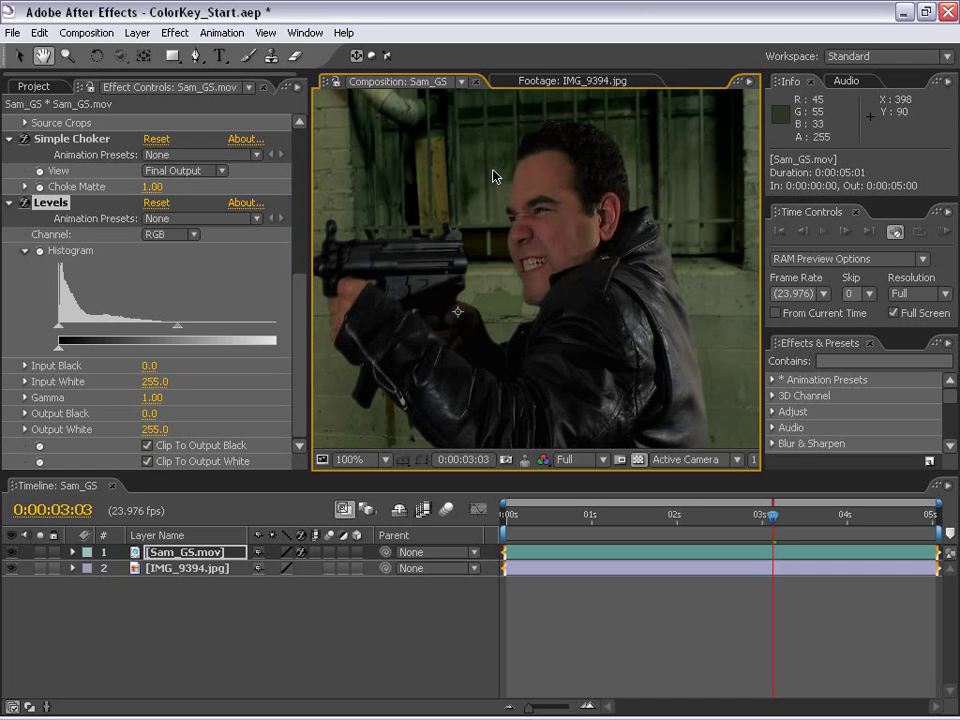
drag(489, 161, 525, 326)
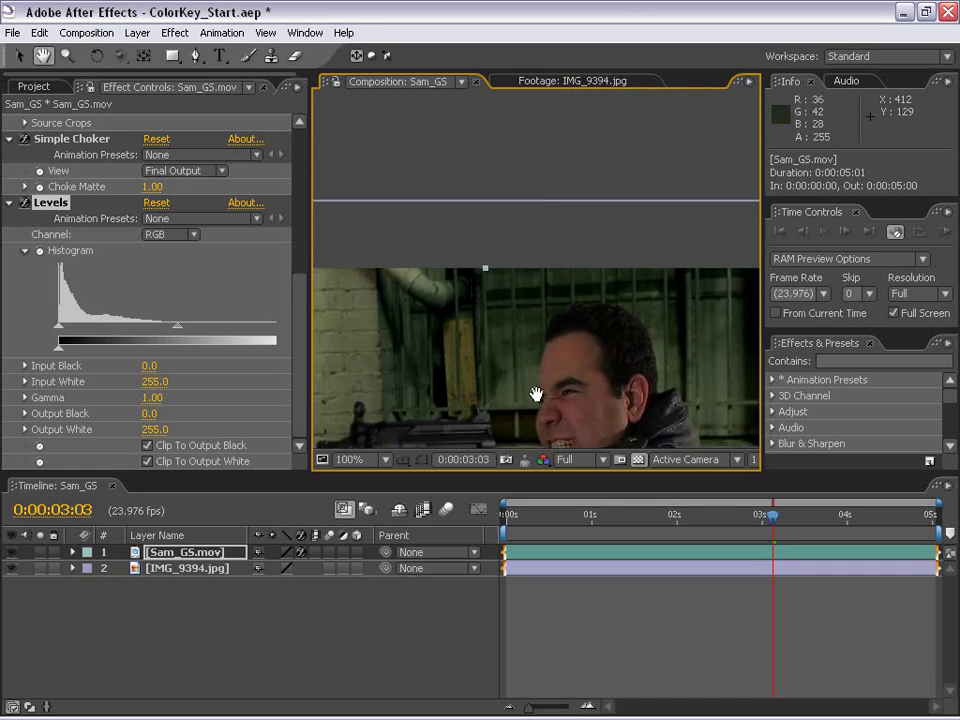
drag(536, 392, 596, 300)
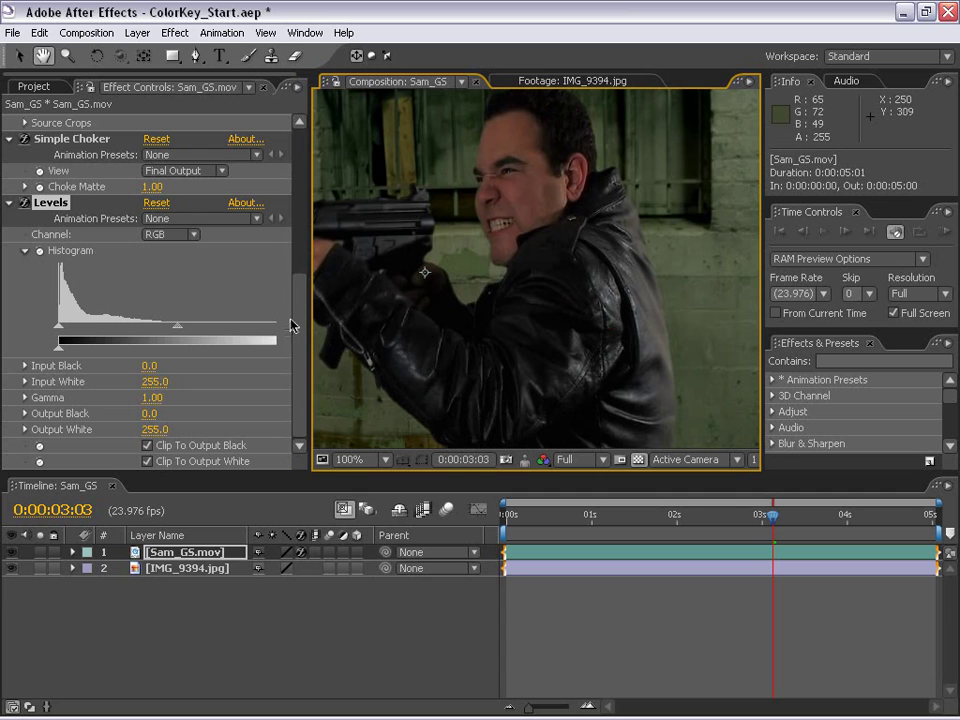
Set the Red Input Black of the Levels effect to 14.0 and check the jacket's tint.
click(165, 234)
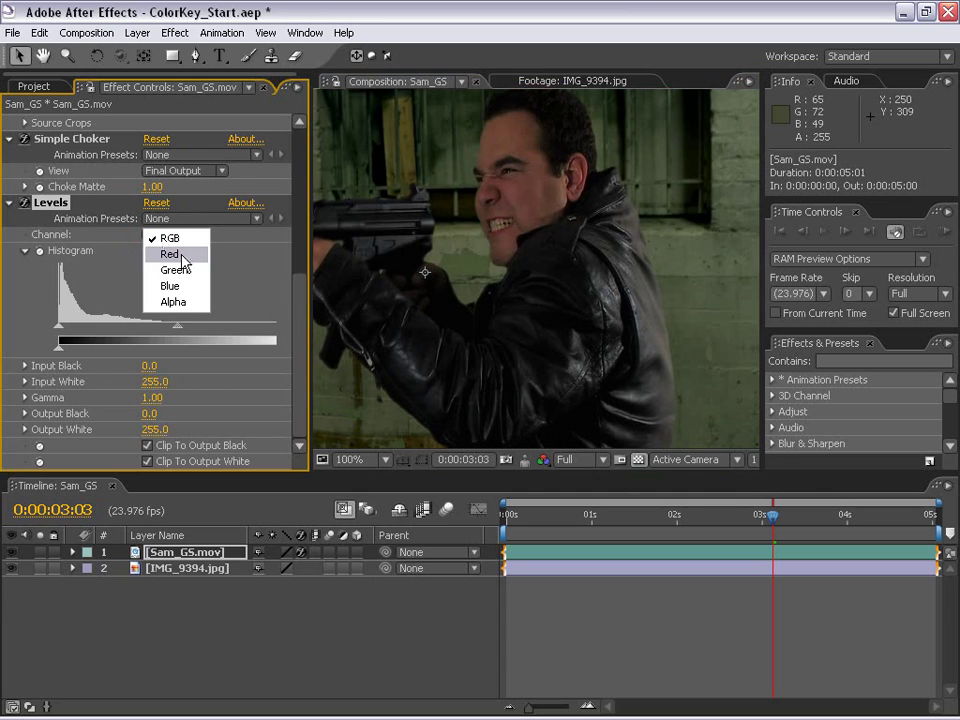
click(175, 256)
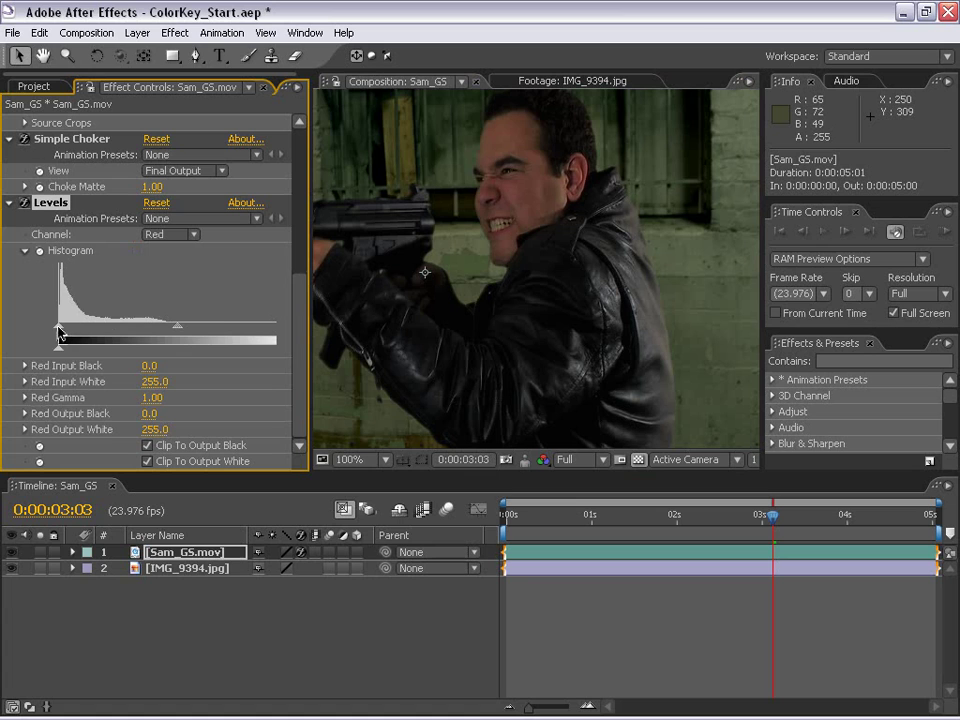
mouse_move(58, 331)
mouse_down()
mouse_move(75, 328)
mouse_move(61, 327)
mouse_up()
key(space)
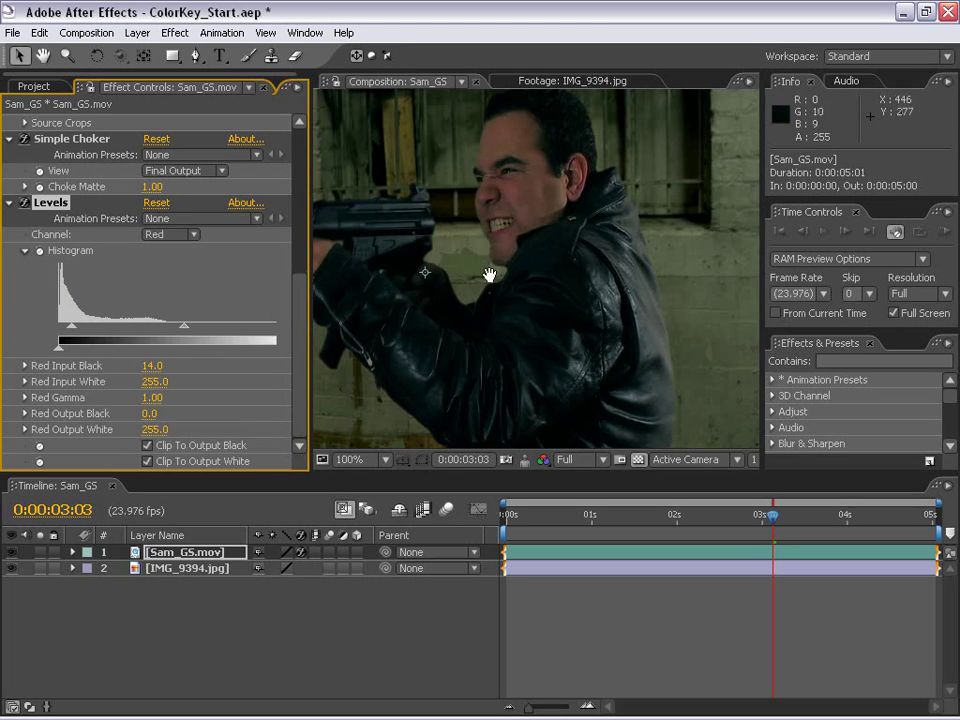
drag(545, 352, 576, 361)
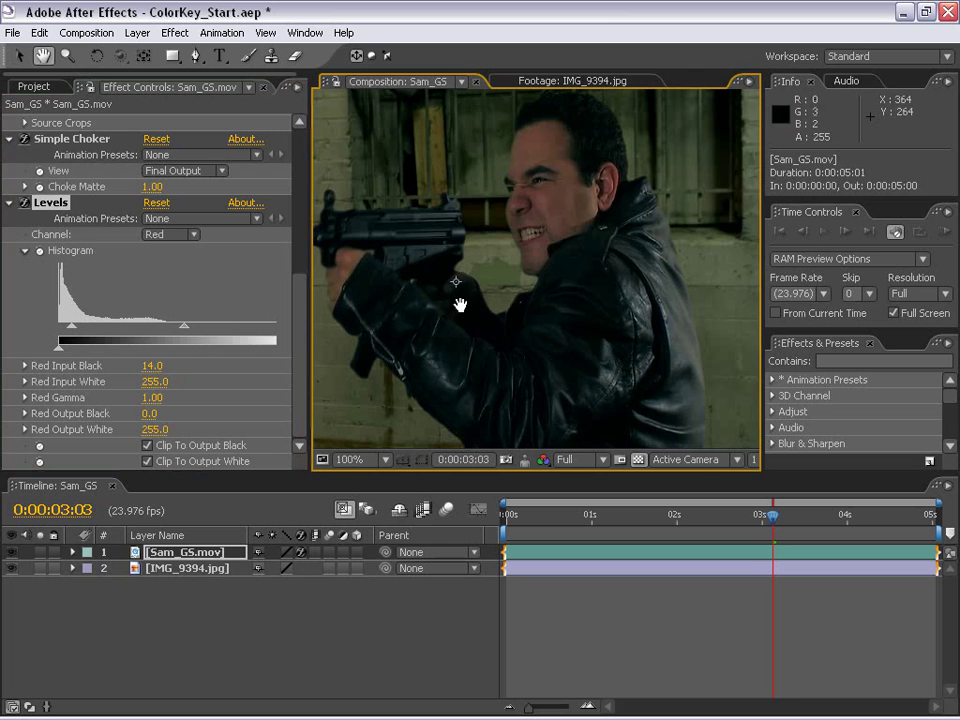
Switch the Levels effect to the Blue channel and examine the jacket's shading against the wall up close.
click(146, 236)
click(130, 204)
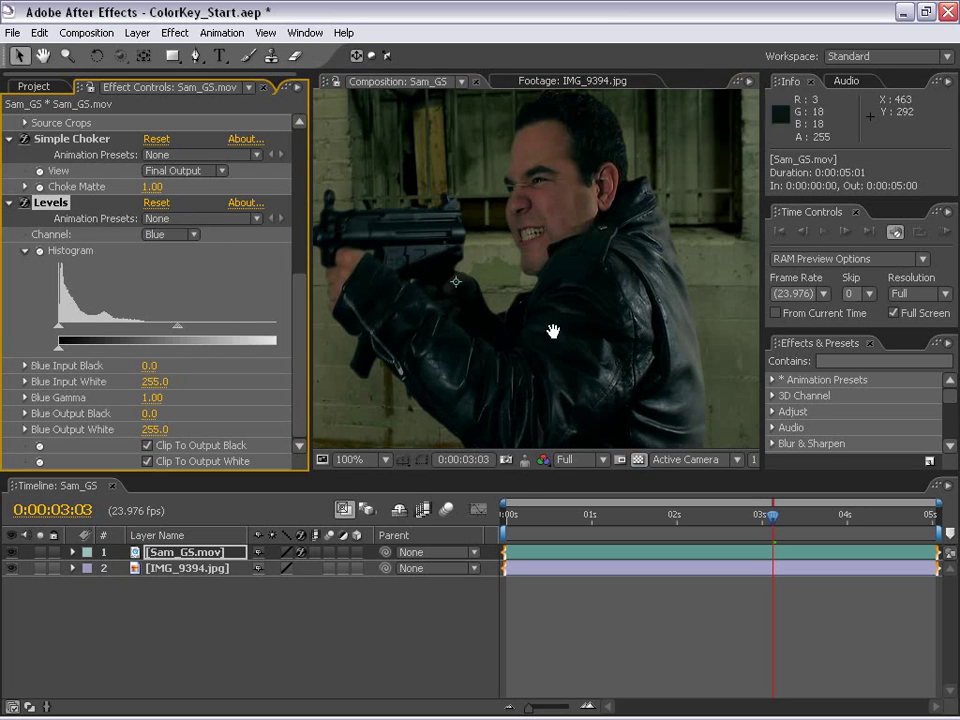
scroll(672, 349, up, 1)
drag(672, 349, 478, 231)
drag(664, 315, 542, 315)
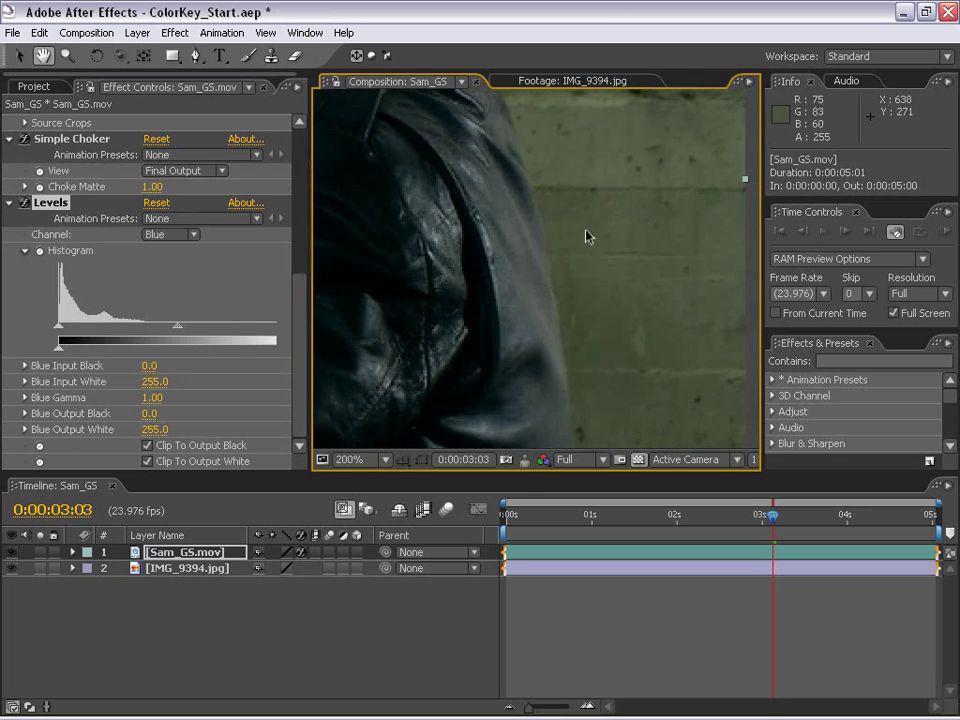
scroll(643, 187, down, 1)
drag(574, 188, 606, 341)
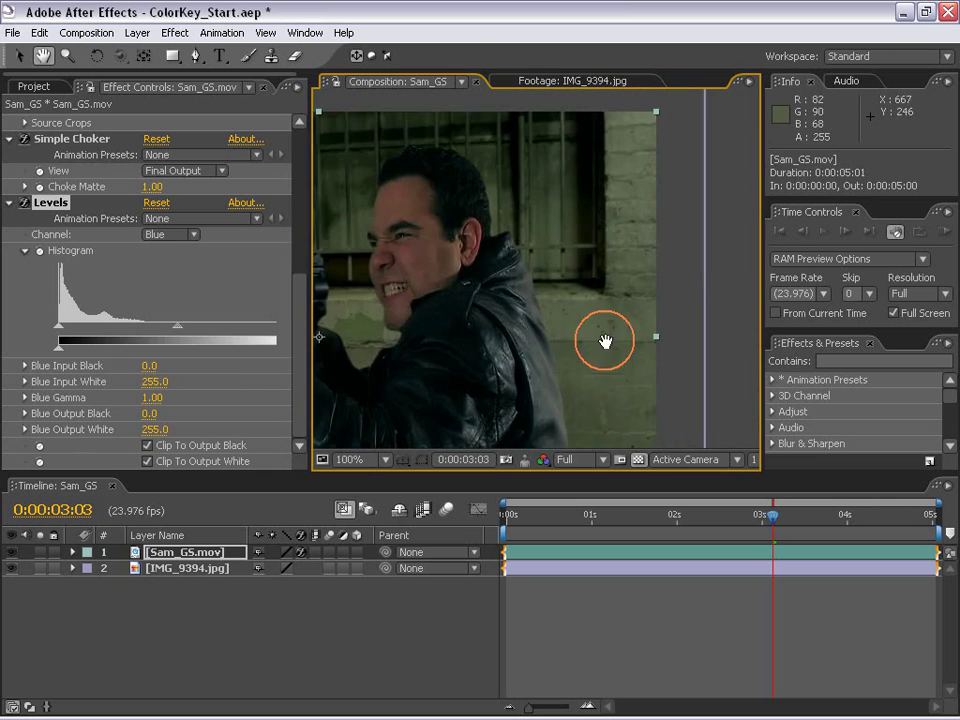
scroll(521, 268, down, 1)
drag(514, 321, 556, 294)
key(period)
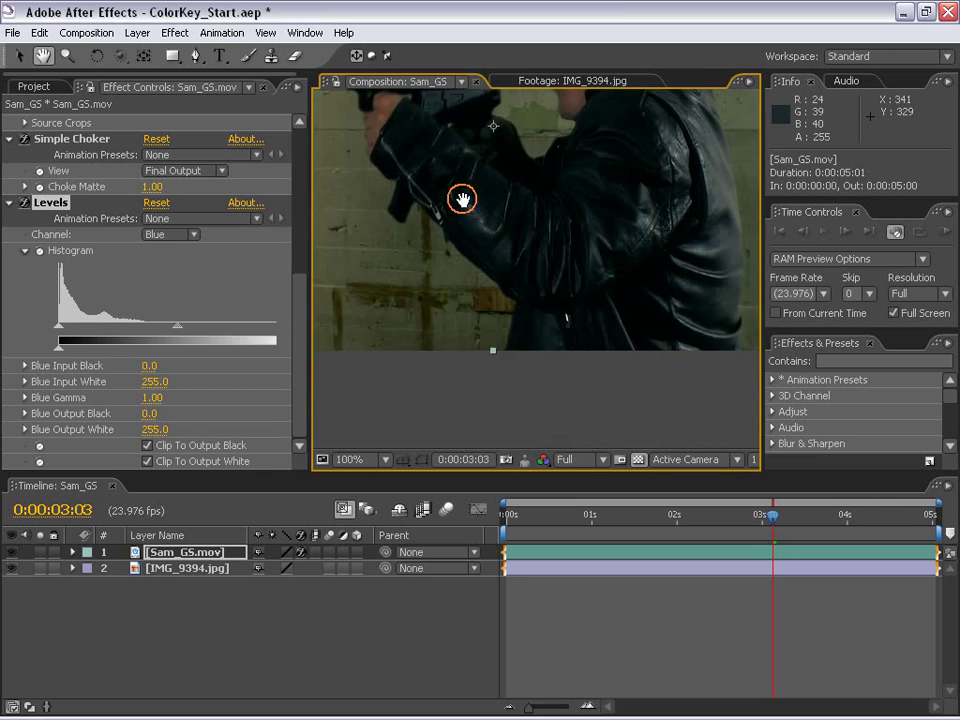
drag(456, 199, 499, 298)
key(period)
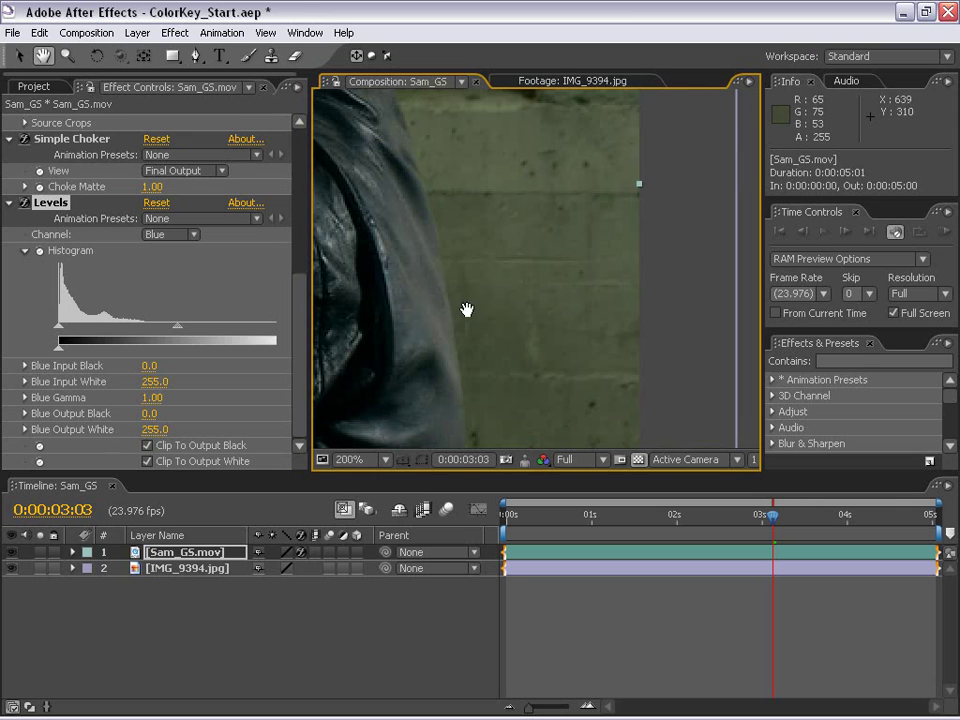
drag(466, 310, 574, 320)
Try lowering the Levels effect's Blue Output White to 148.0 and check the jacket against the wall.
drag(307, 381, 370, 380)
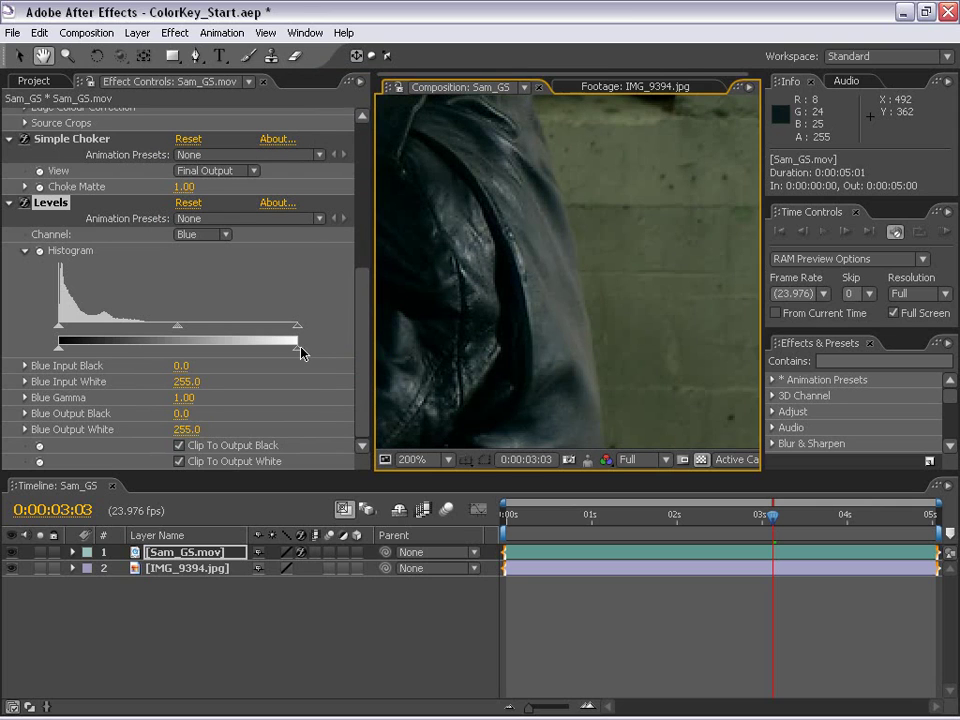
mouse_move(300, 347)
mouse_down()
mouse_move(238, 345)
mouse_move(311, 353)
mouse_up()
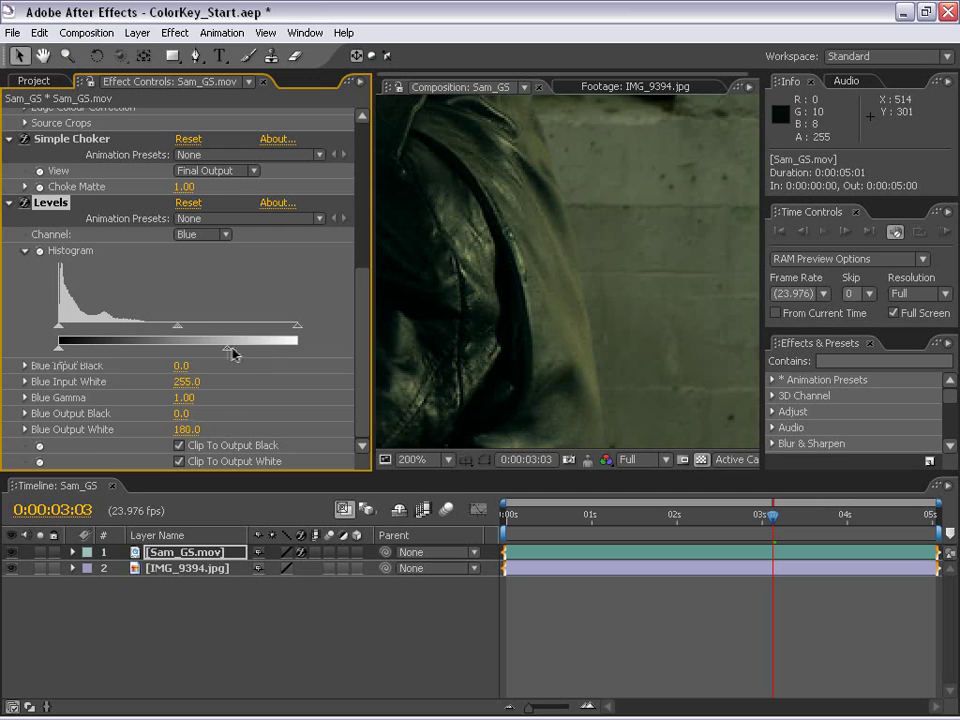
drag(232, 353, 199, 349)
scroll(606, 298, down, 3)
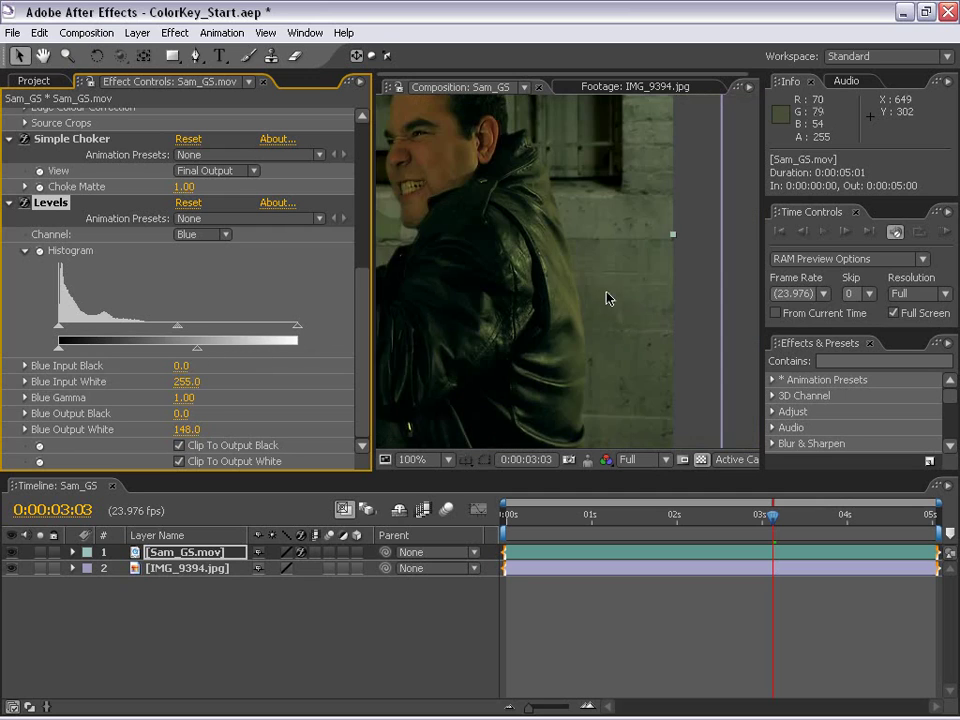
scroll(529, 315, up, 2)
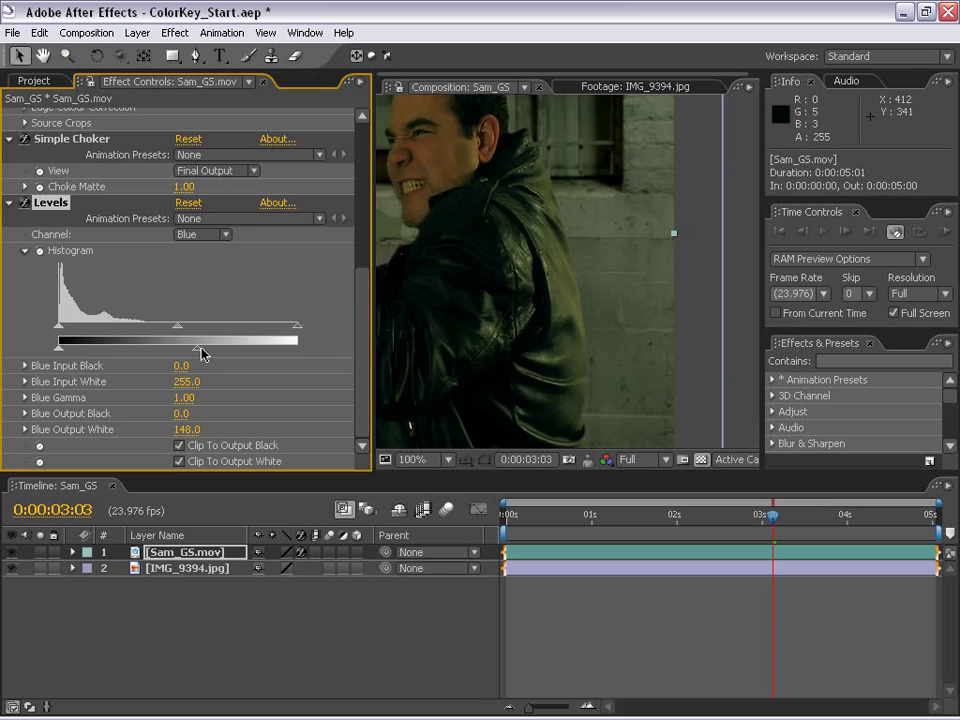
Set the Levels effect's Blue Output White to 194.0 and check the man within the full frame.
drag(199, 352, 241, 352)
scroll(506, 345, down, 1)
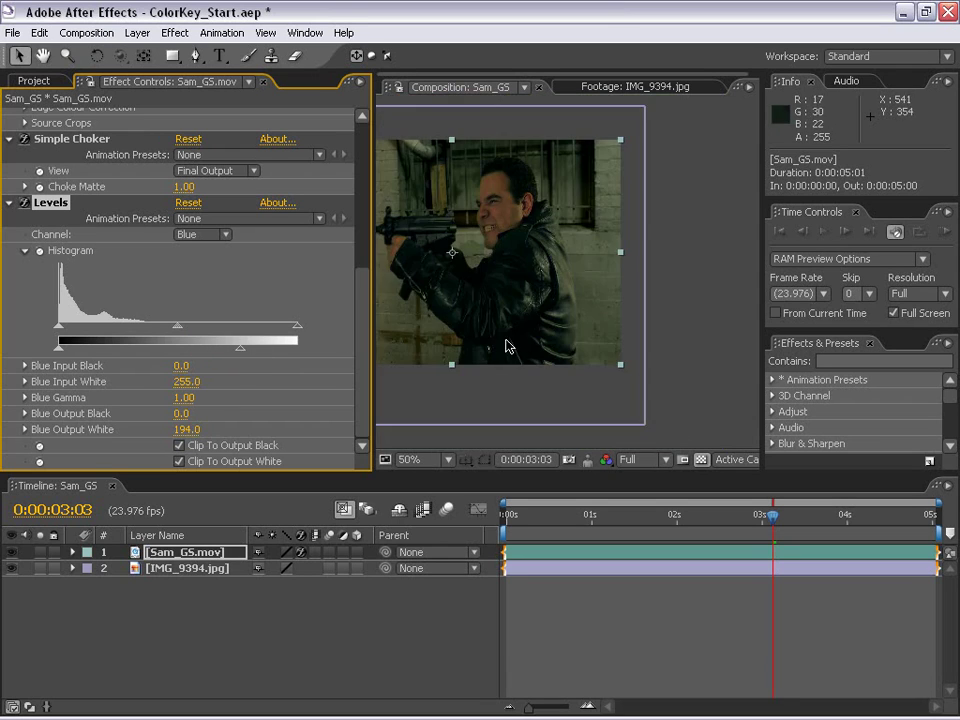
key(space)
drag(504, 300, 587, 319)
drag(640, 369, 611, 315)
scroll(563, 350, up, 2)
scroll(527, 292, down, 2)
drag(527, 292, 645, 332)
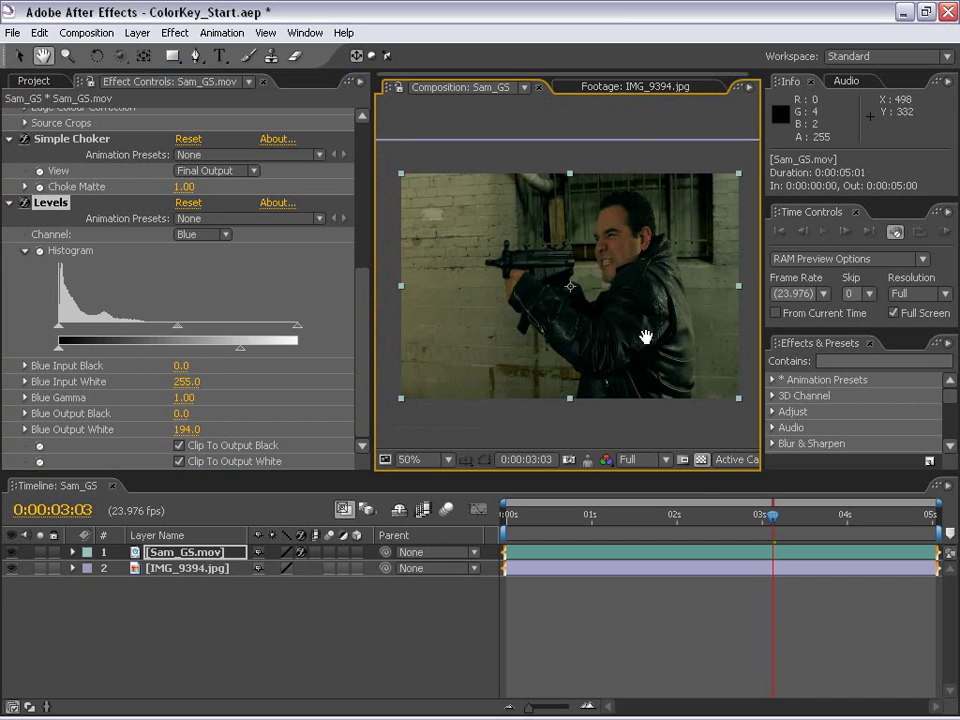
Maximize the composition view and examine the color-matched composite at 100% magnification.
drag(762, 393, 836, 393)
drag(372, 330, 224, 330)
mouse_move(529, 350)
mouse_down()
mouse_move(533, 326)
mouse_move(528, 345)
mouse_up()
key(grave)
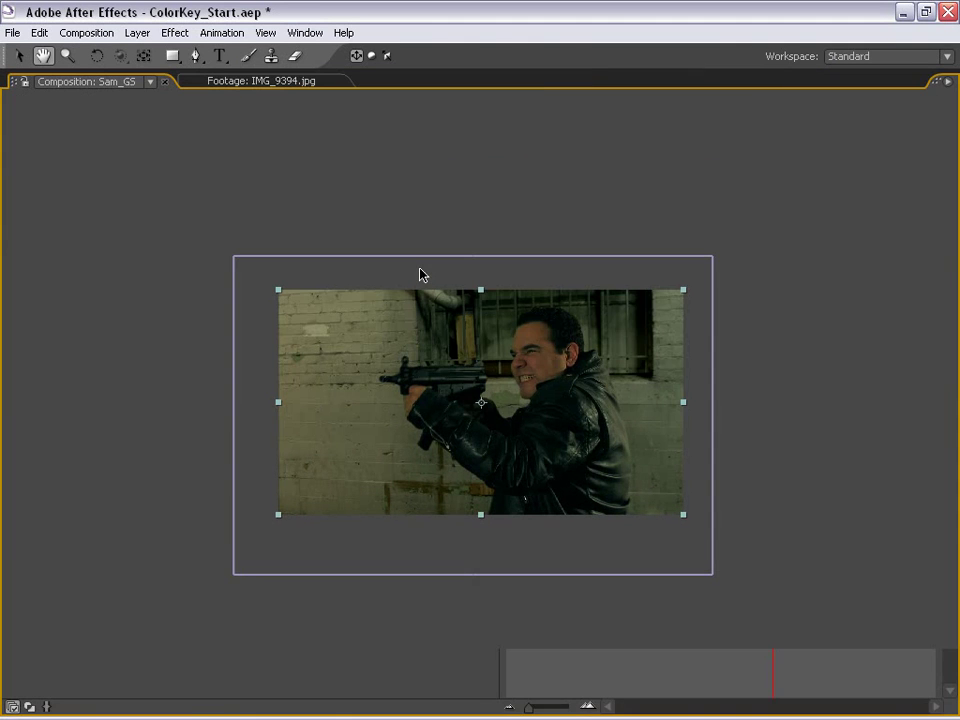
key(period)
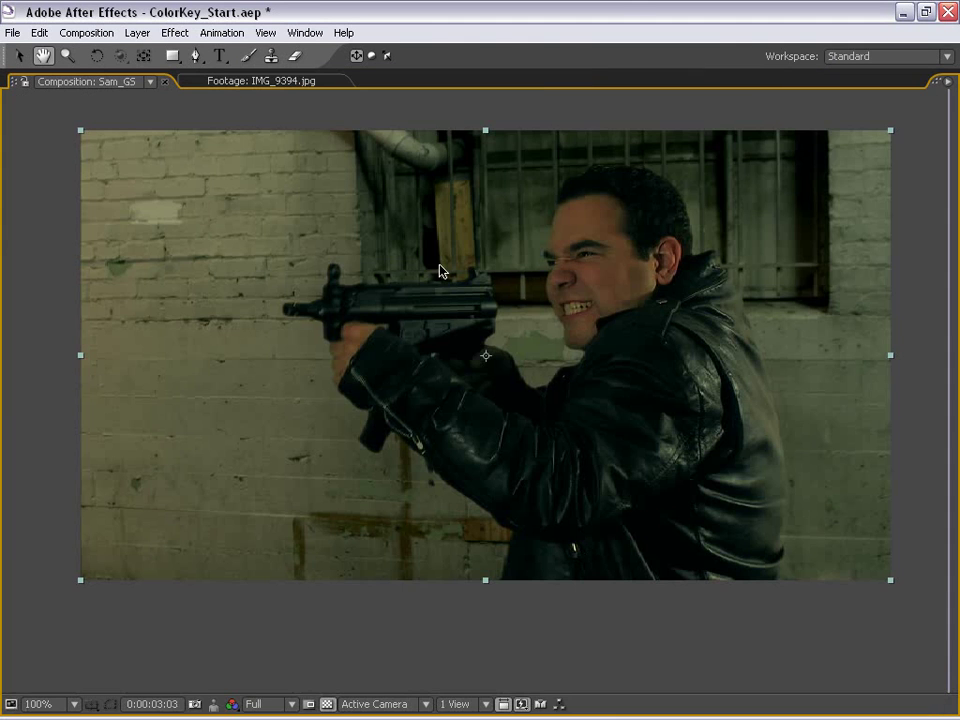